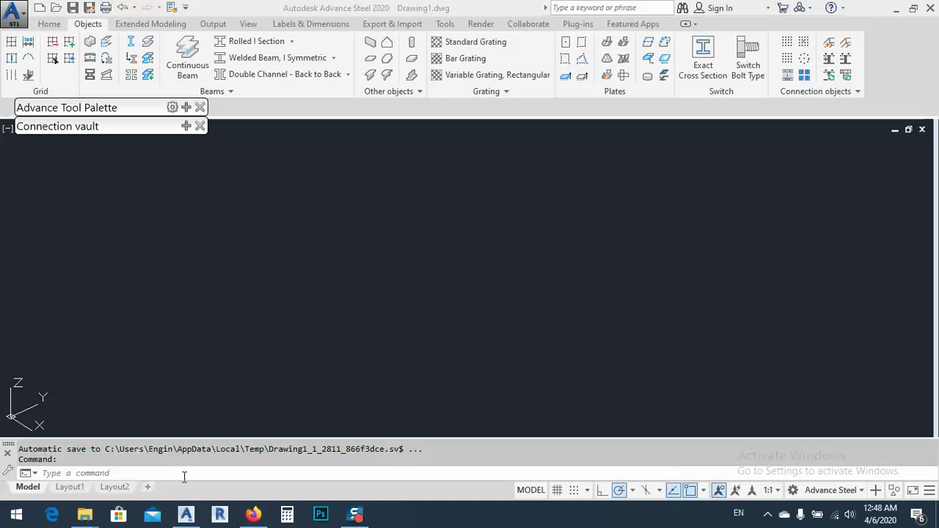
mouse_move(84, 513)
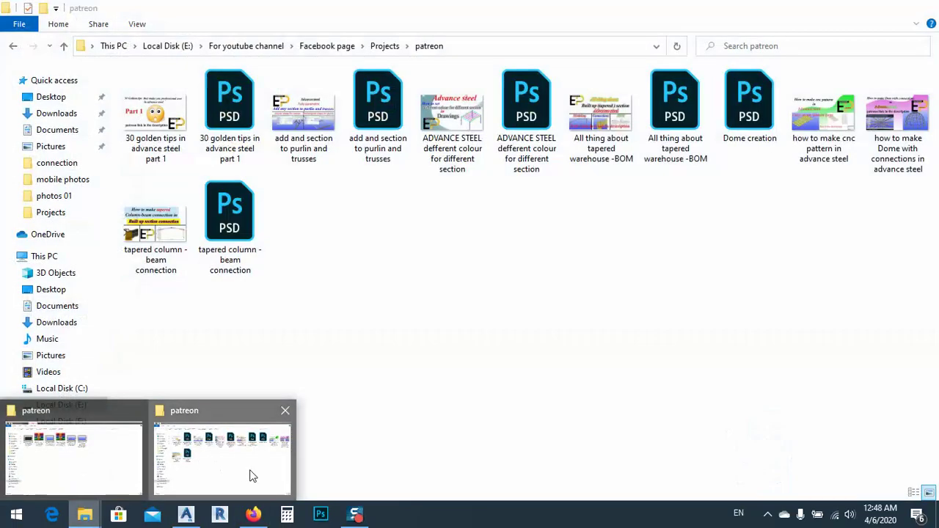
click(250, 477)
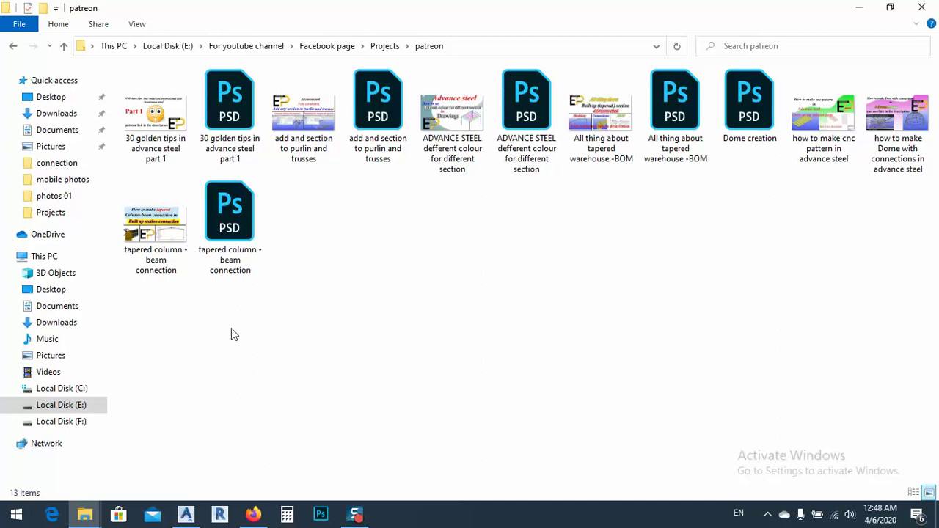
click(179, 148)
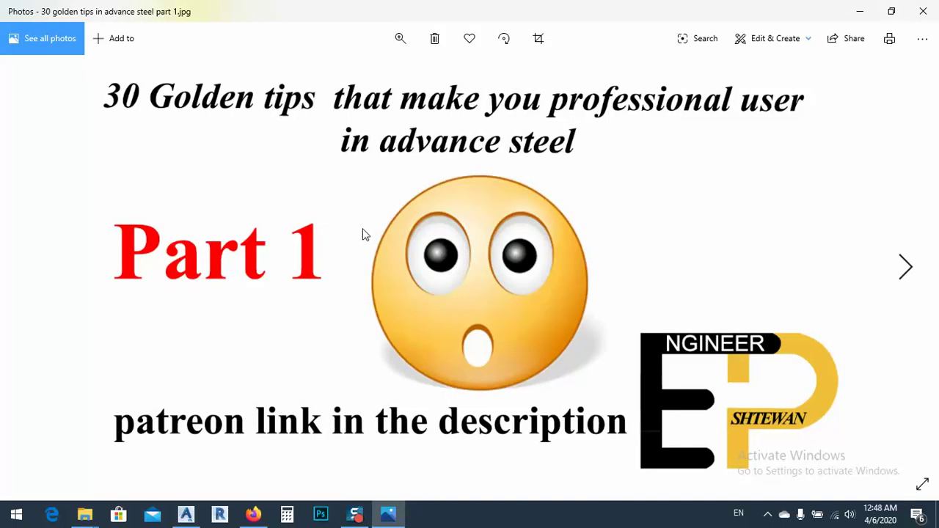
click(907, 267)
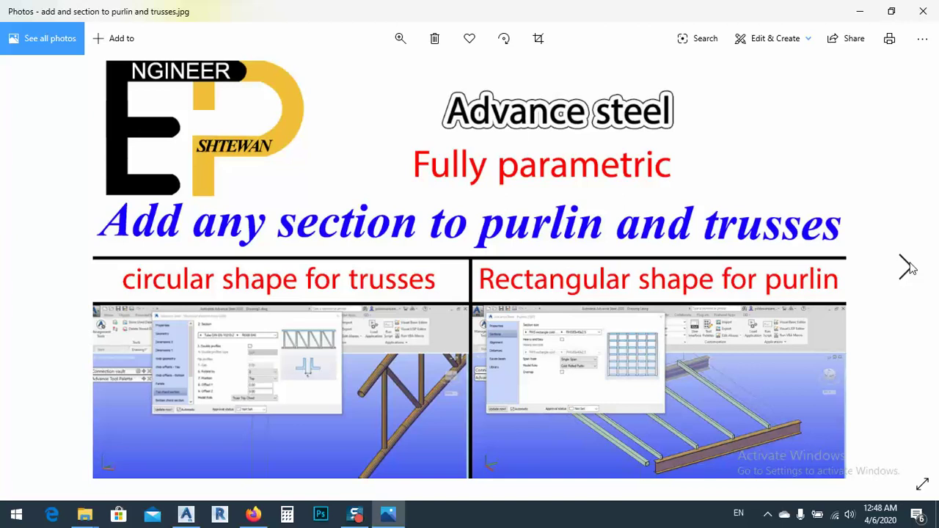
click(861, 16)
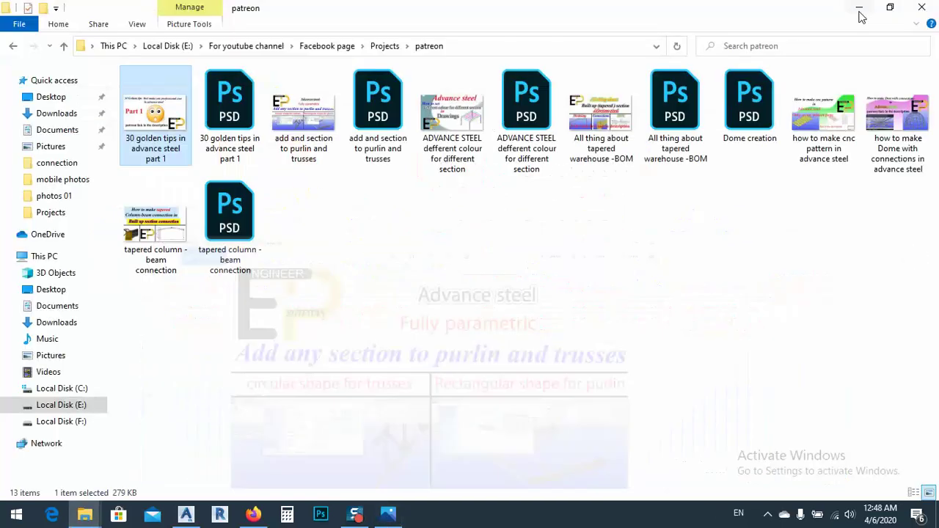
click(192, 516)
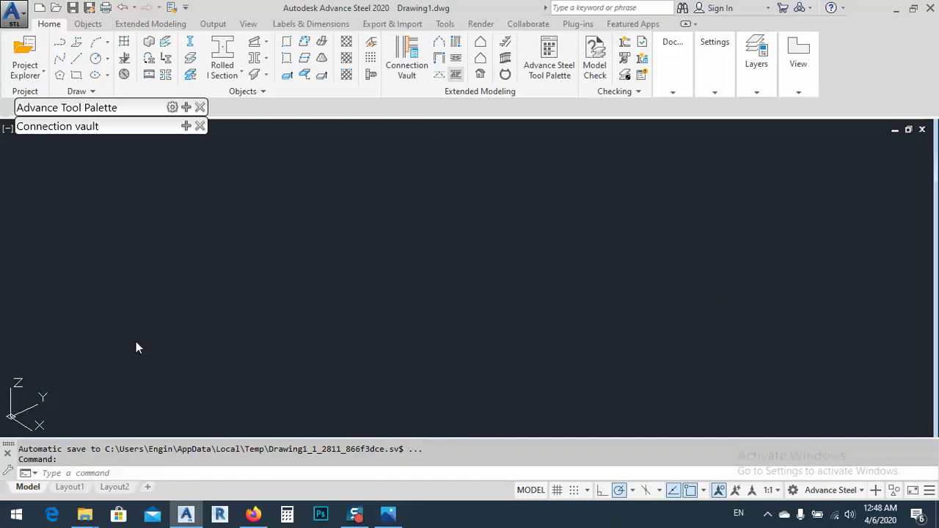
- Create a structural element truss 10000 long from a picked start point
click(149, 395)
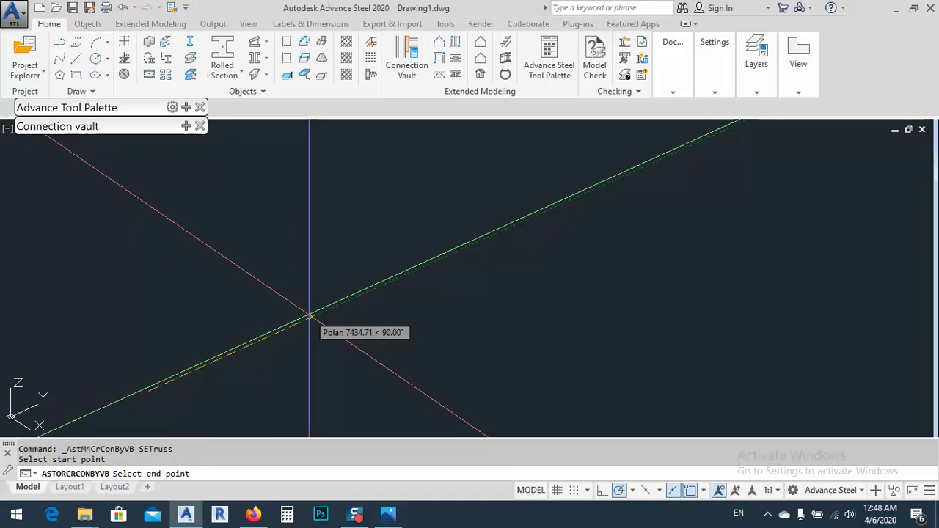
text(10000)
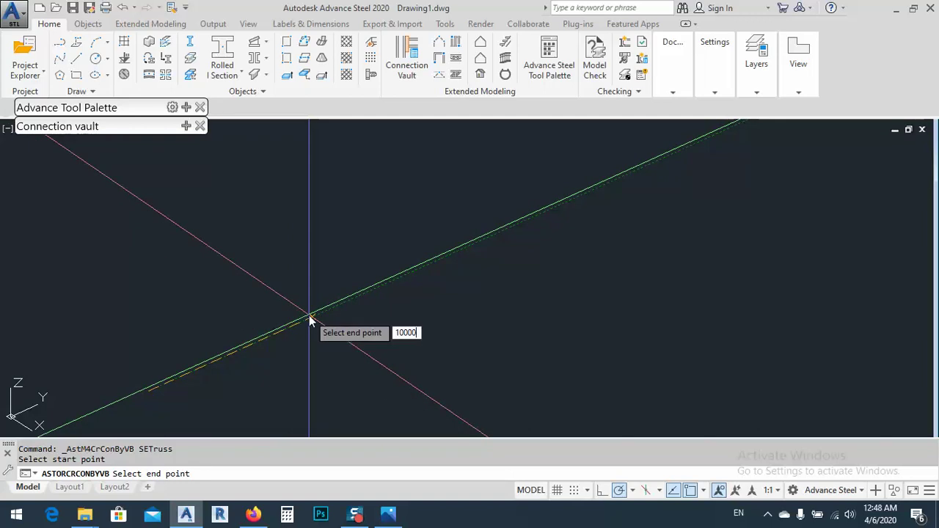
key(Return)
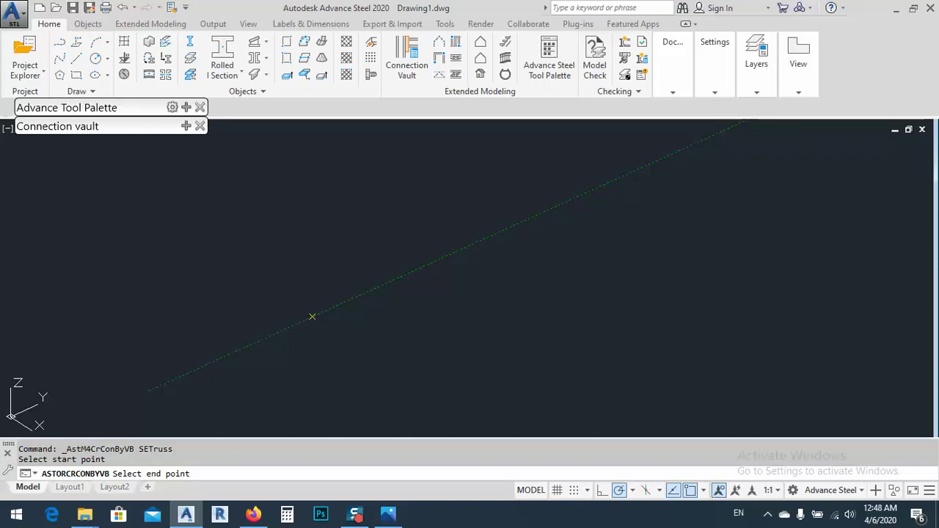
text(10000)
key(Return)
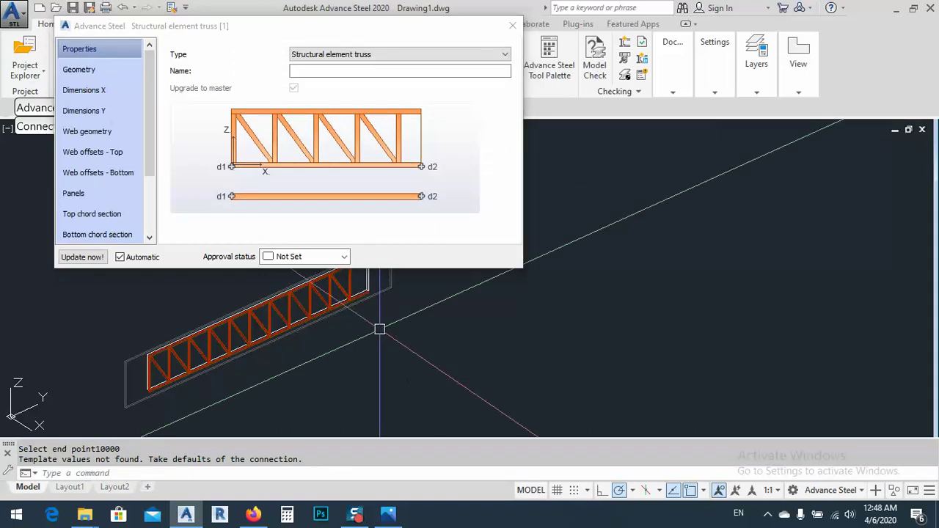
- Center the truss in view and show its panel layout and top chord section settings
middle_drag(259, 349, 684, 327)
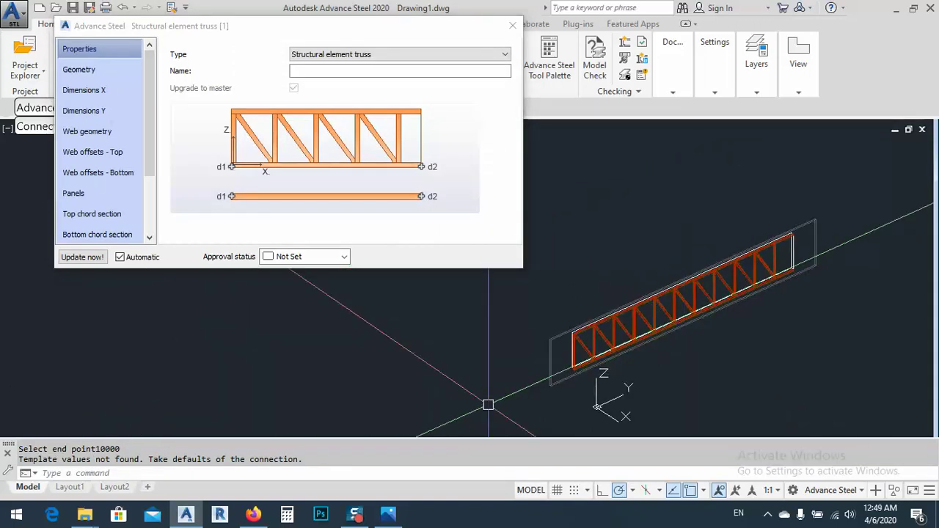
scroll(524, 357, up, 8)
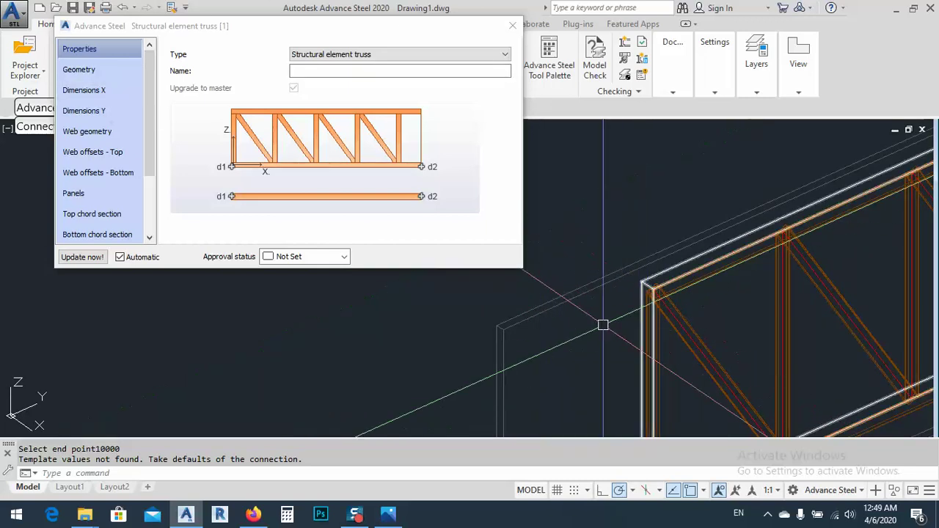
scroll(560, 297, down, 5)
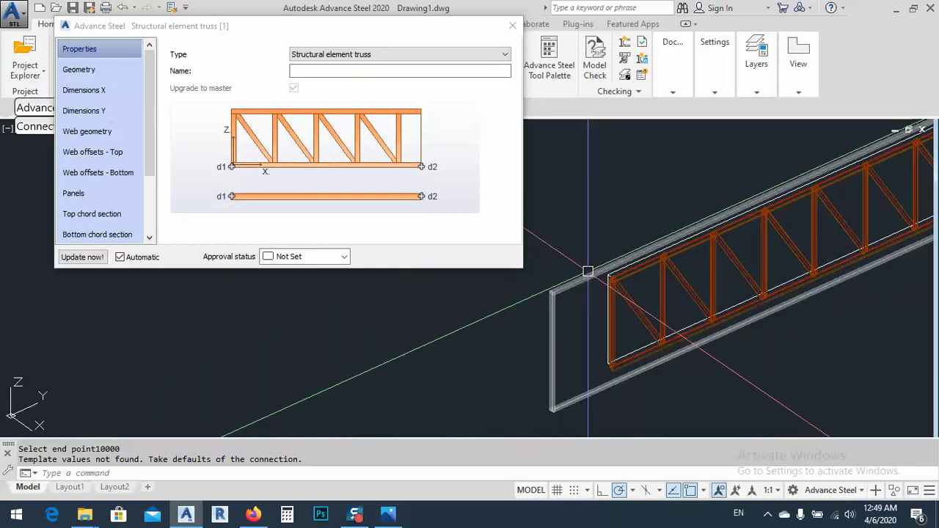
scroll(588, 273, up, 3)
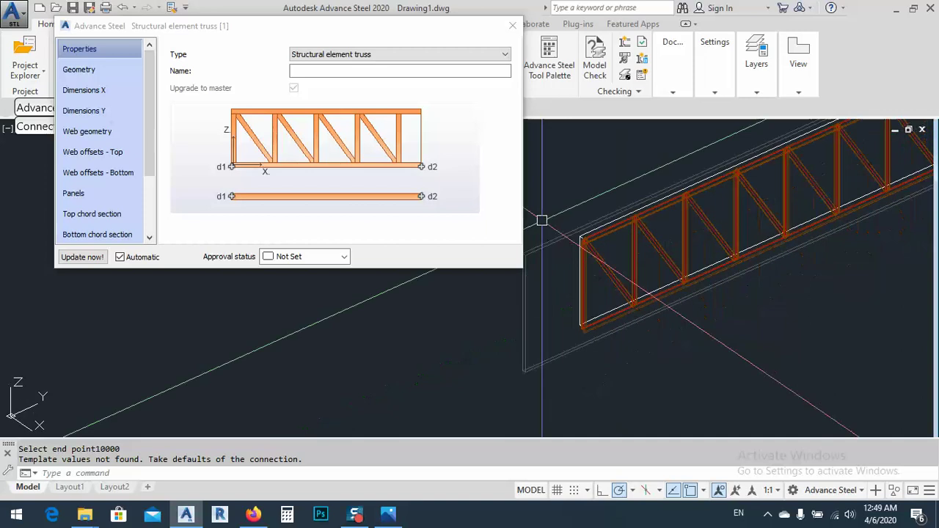
scroll(529, 218, down, 3)
click(81, 194)
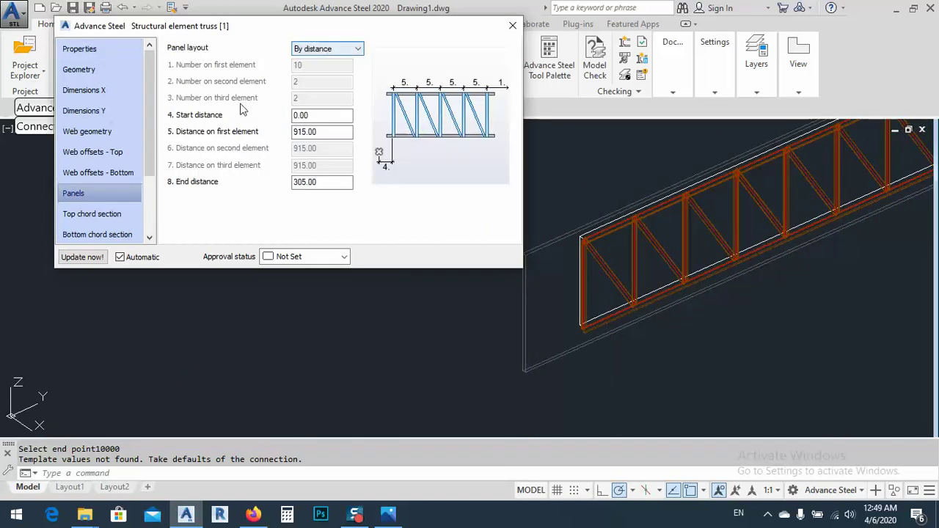
click(121, 213)
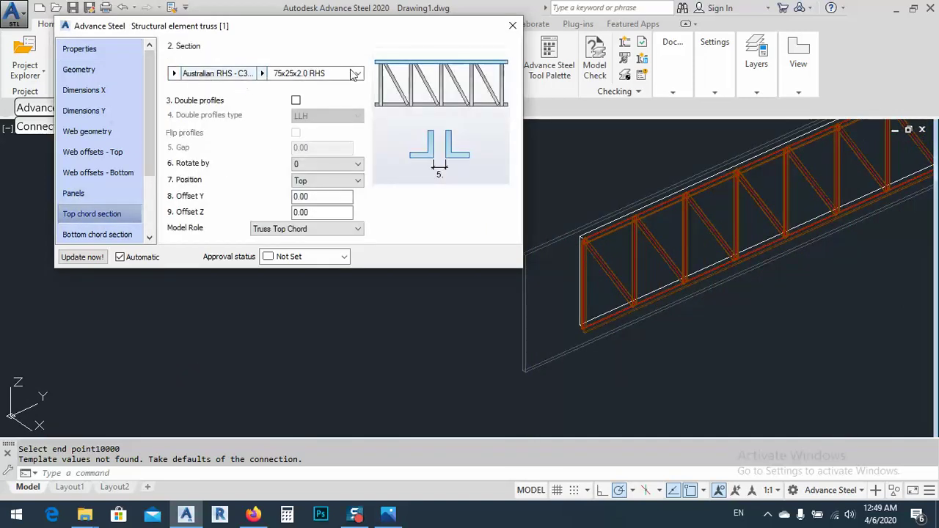
scroll(582, 235, up, 5)
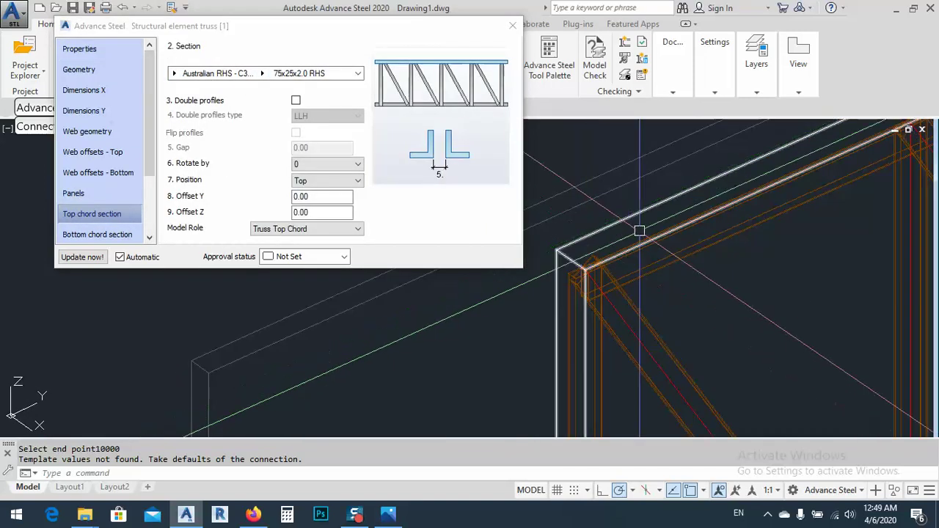
- Set the top chord profile to Tube DIN EN 10210-2, size RO88.9X3.2
click(175, 74)
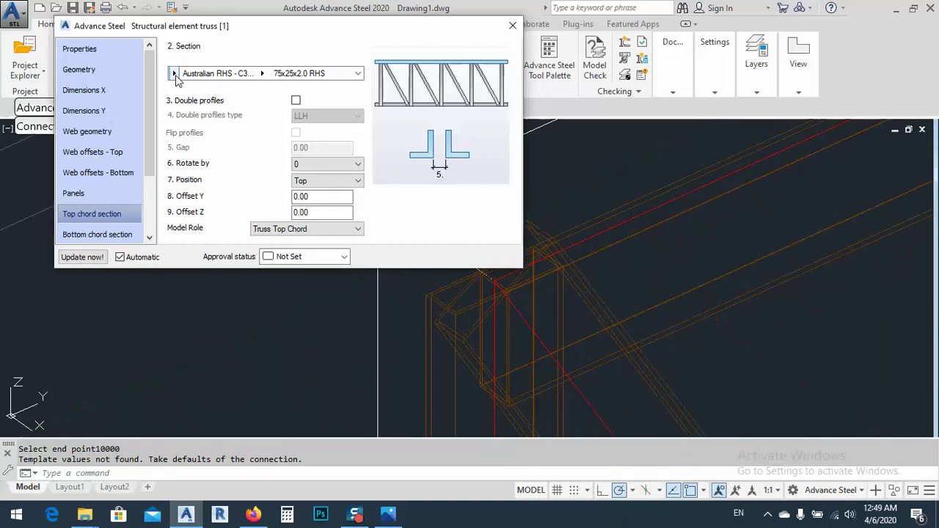
scroll(346, 271, down, 1)
drag(345, 271, 347, 331)
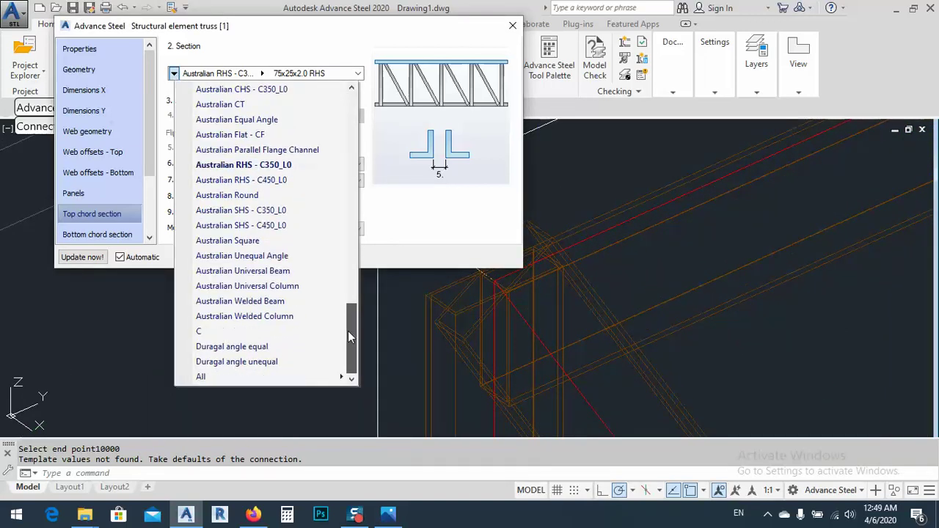
mouse_move(327, 378)
scroll(399, 162, down, 7)
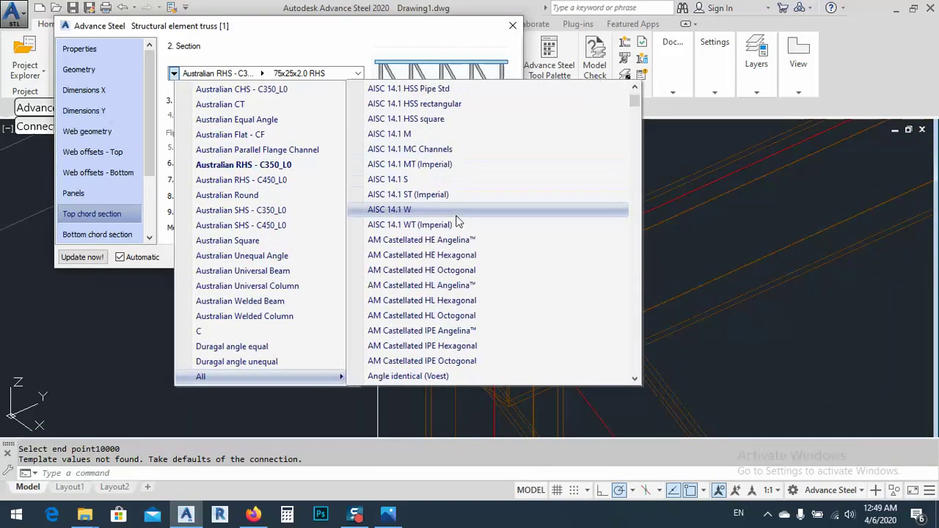
drag(634, 110, 635, 273)
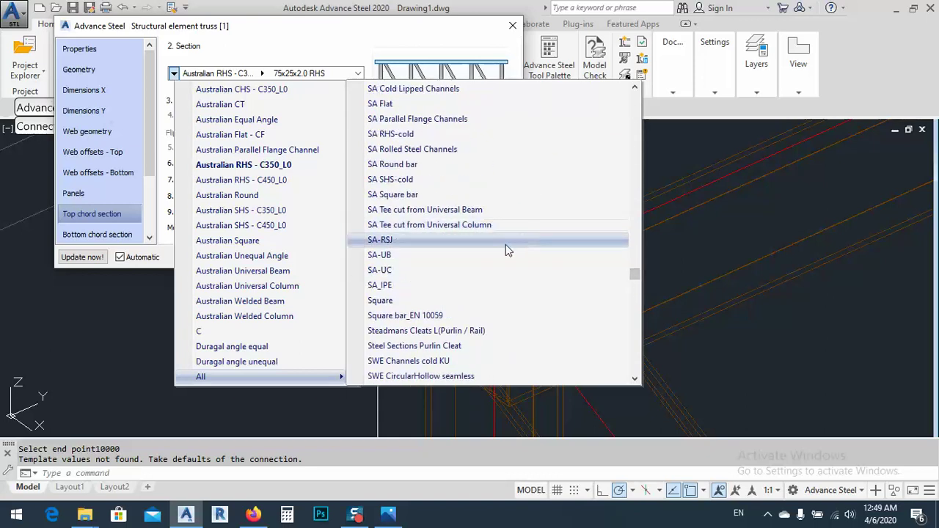
scroll(504, 247, down, 6)
scroll(502, 251, down, 2)
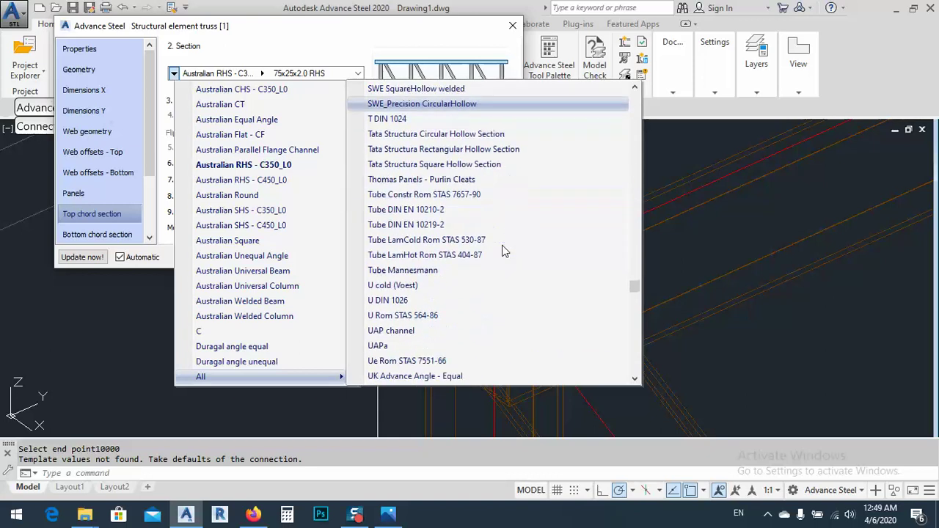
scroll(502, 250, up, 3)
scroll(503, 250, down, 1)
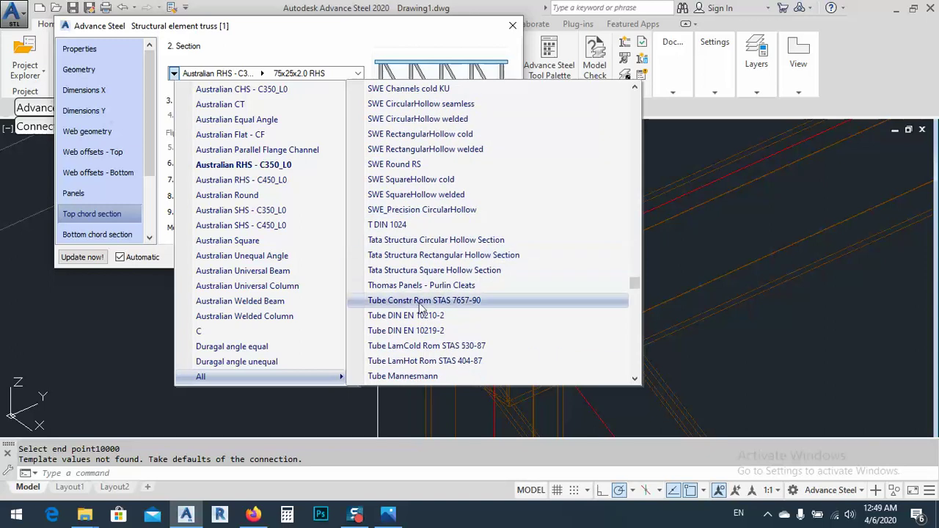
click(393, 315)
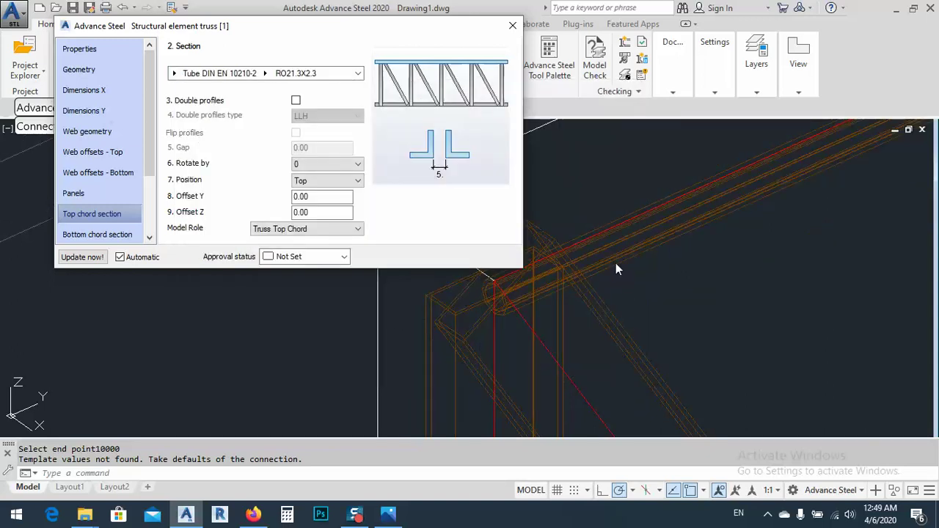
click(264, 73)
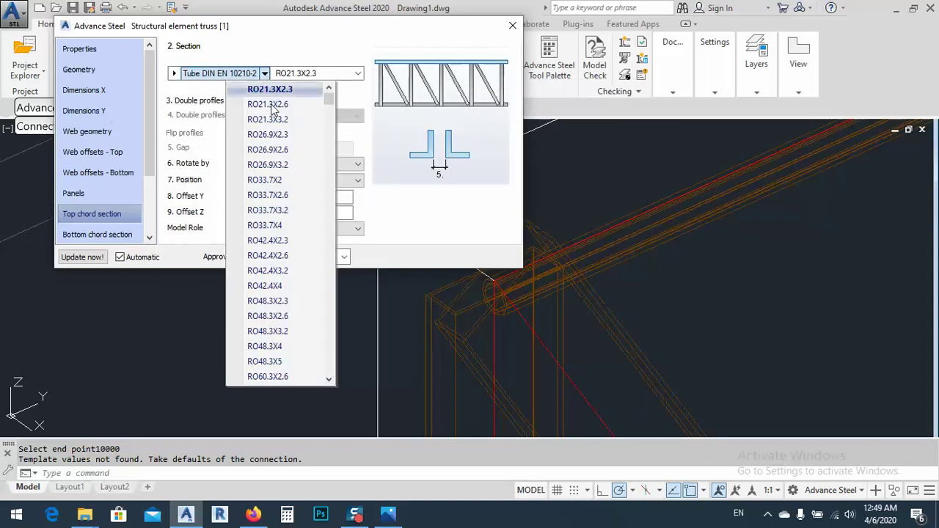
scroll(283, 273, down, 6)
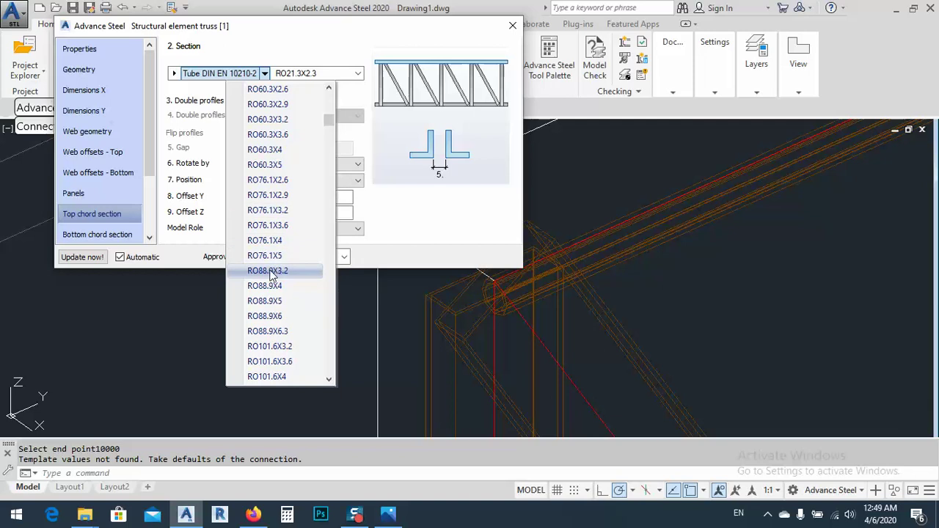
click(283, 271)
- Close the truss properties and display the model in Conceptual visual style
click(512, 26)
scroll(423, 237, up, 4)
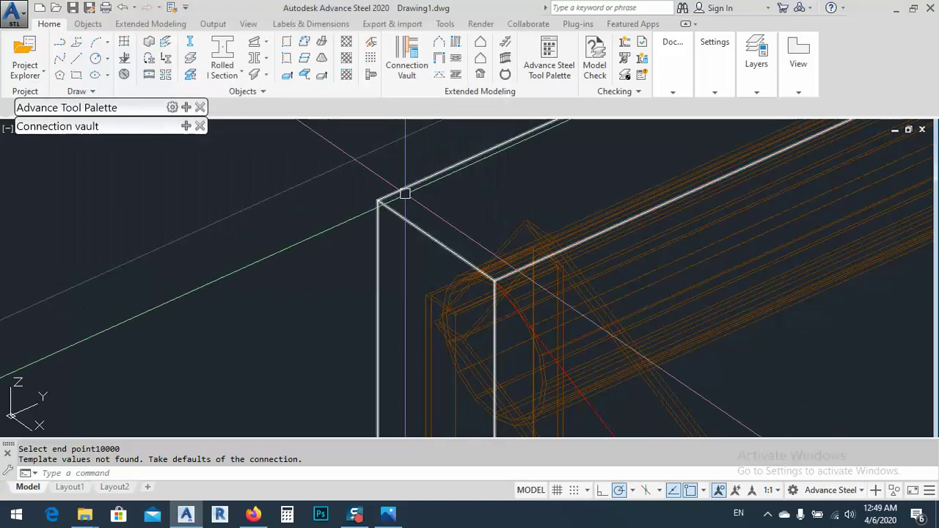
scroll(423, 236, down, 5)
drag(113, 125, 93, 218)
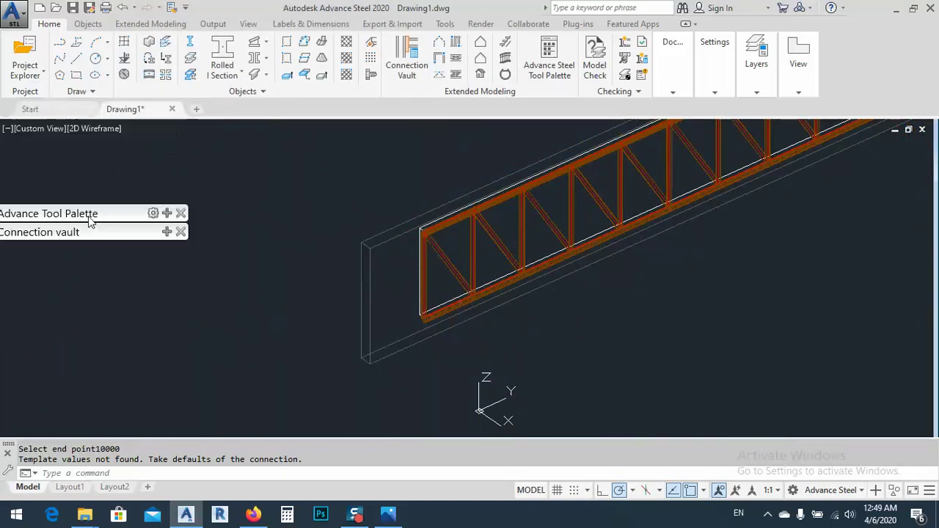
click(107, 129)
key(Escape)
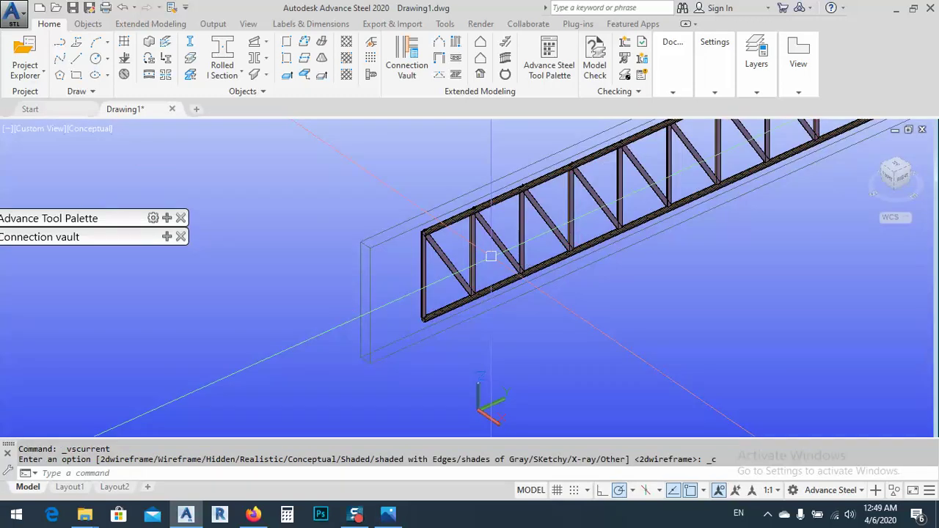
- Bring the patreon image folder forward and select the 'ADVANCE STEEL defferent colour for different section' image
scroll(438, 209, up, 8)
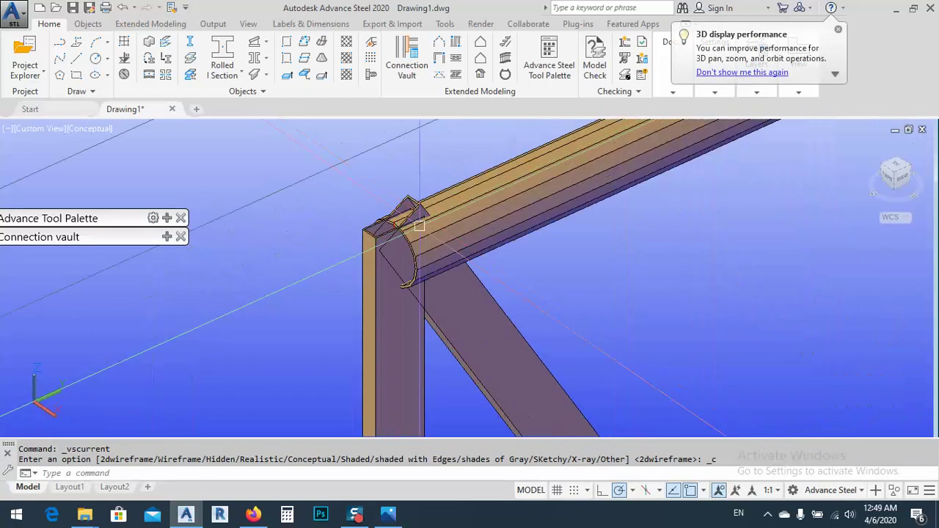
click(85, 513)
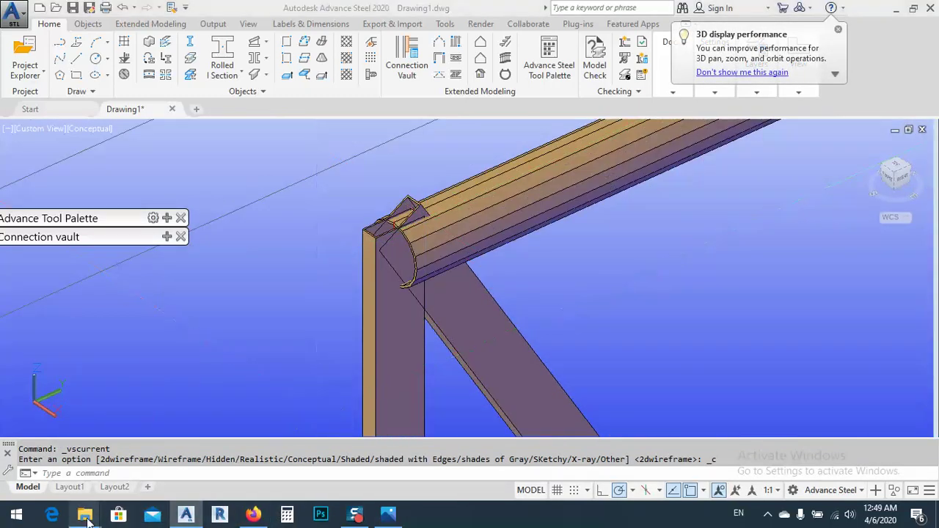
click(186, 455)
click(465, 167)
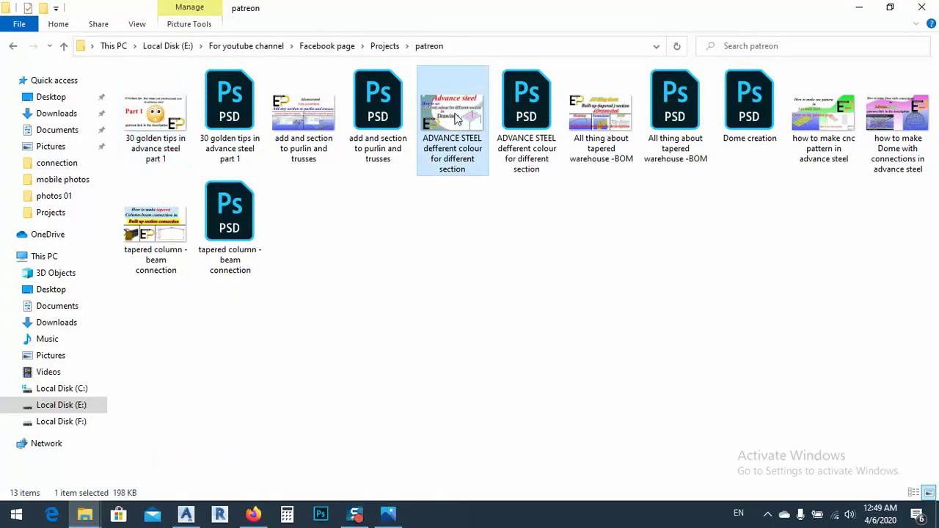
- View the thumbnails in Photos: tapered warehouse BOM, cnc pattern, Dome, tapered column connection
double_click(462, 169)
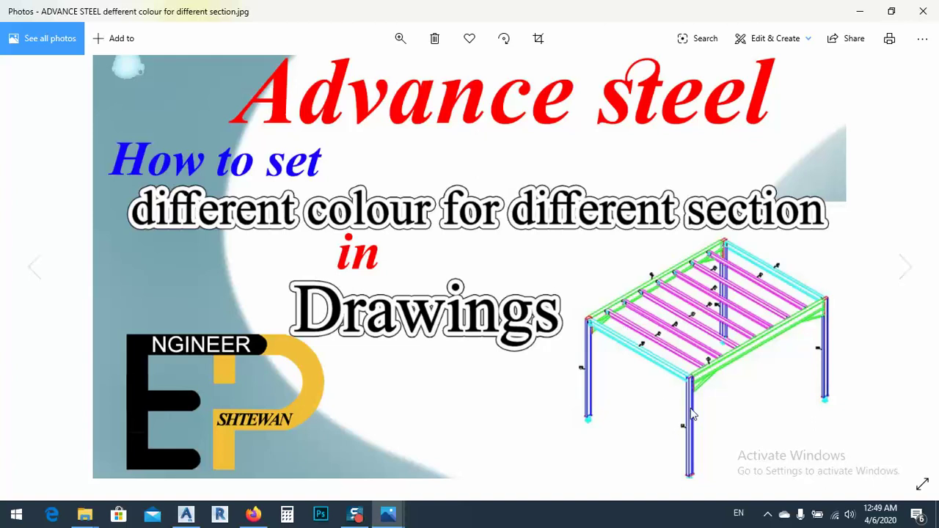
click(903, 272)
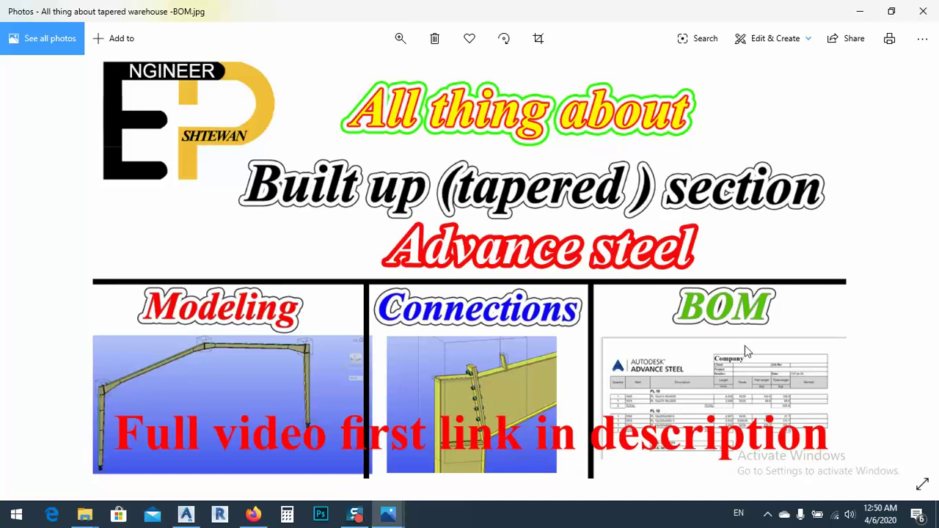
click(907, 270)
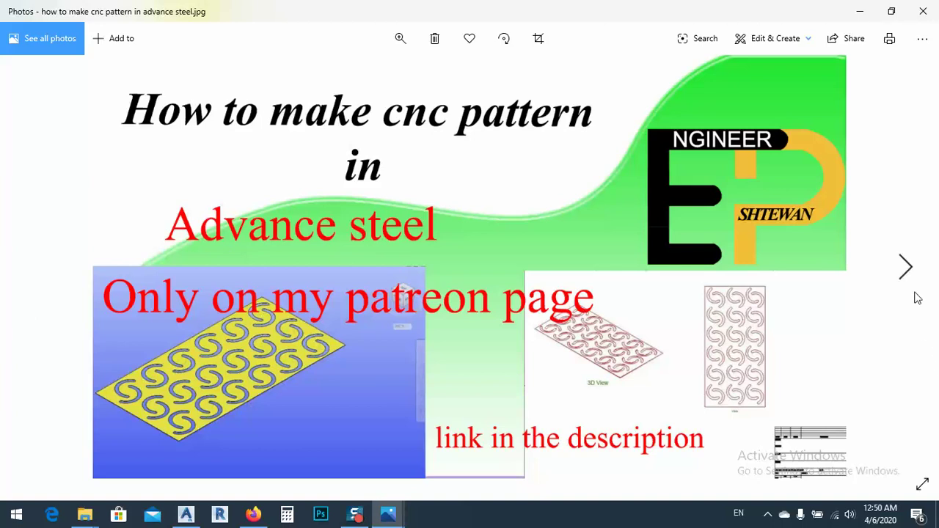
click(907, 269)
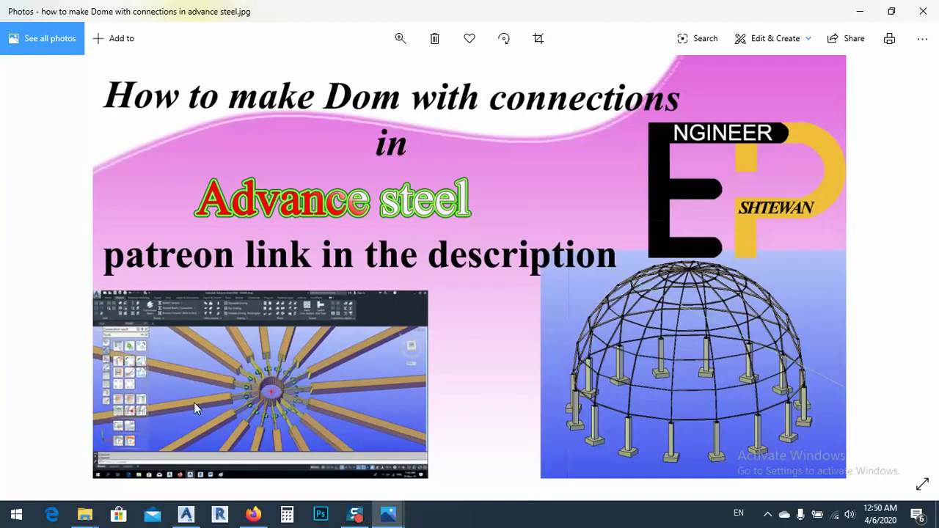
click(906, 273)
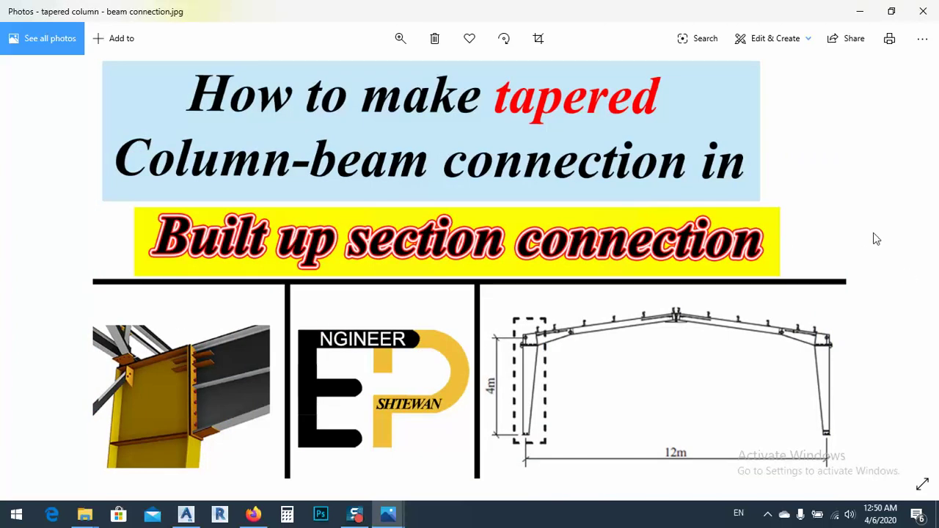
click(935, 12)
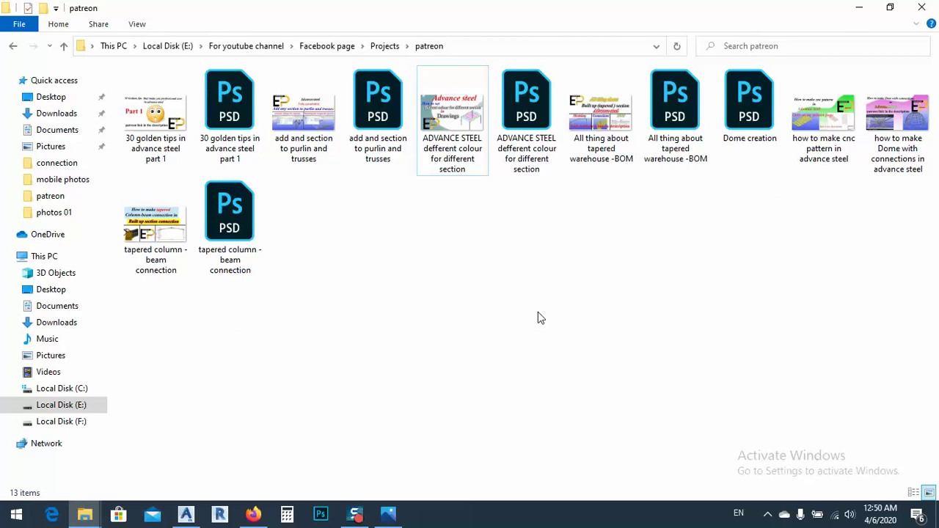
- Switch to the Advance steel patreon folder and play the compound beam warehouse video
click(84, 514)
click(74, 470)
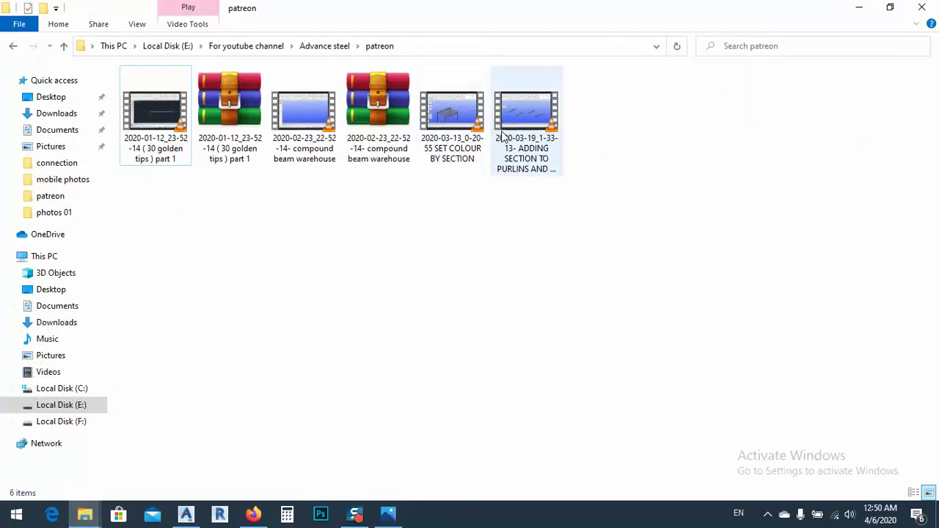
double_click(320, 126)
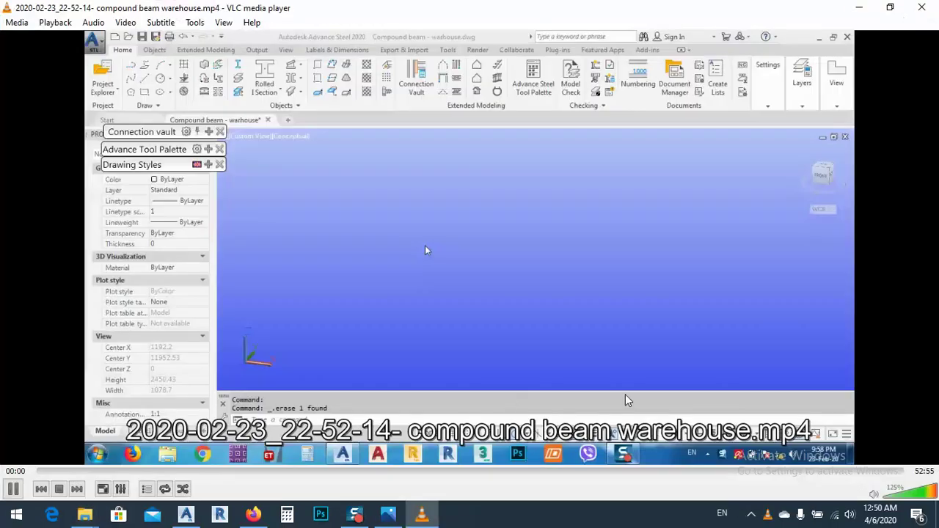
- Jump the VLC video to about 25 minutes in and review it
click(453, 471)
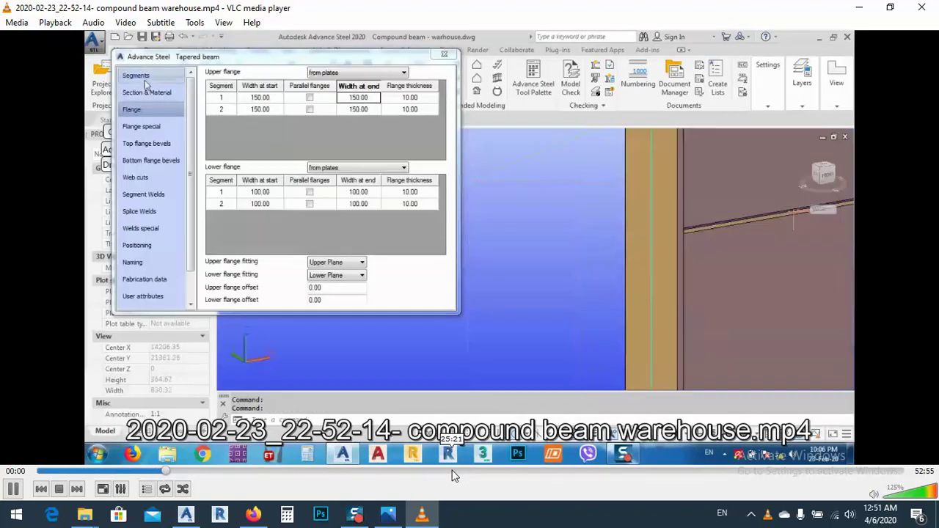
scroll(449, 465, up, 10)
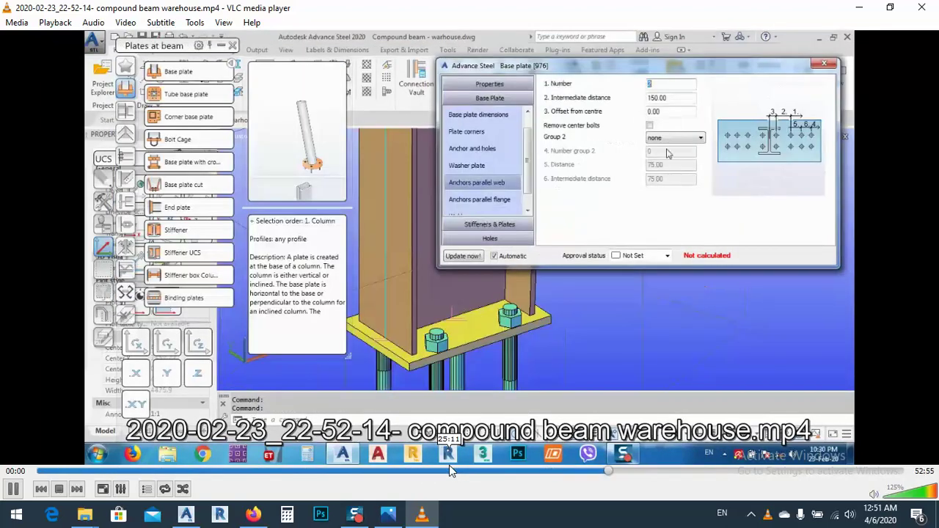
scroll(449, 465, up, 6)
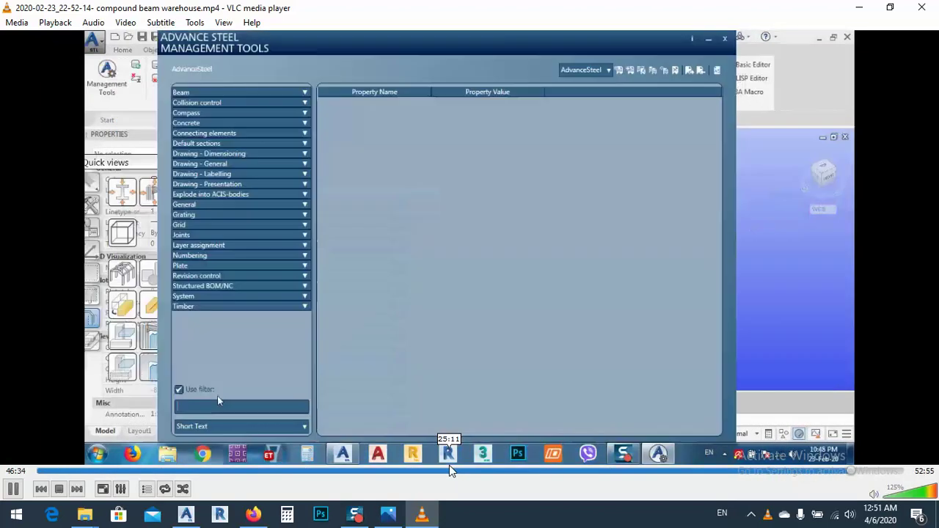
scroll(449, 465, up, 3)
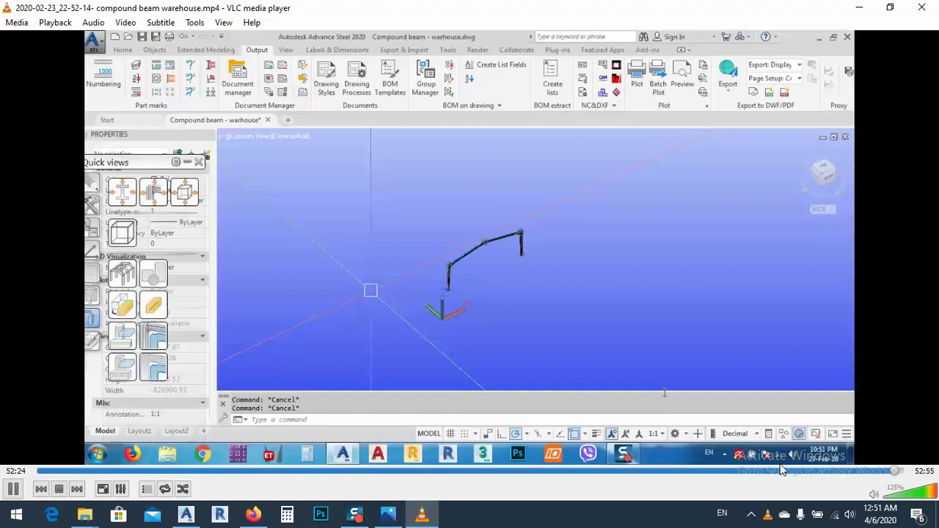
scroll(784, 475, down, 2)
scroll(784, 479, down, 7)
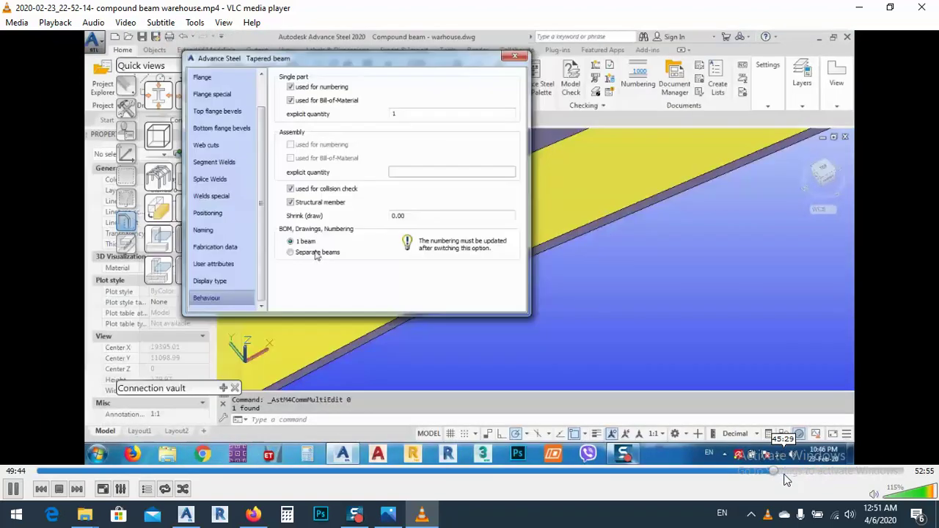
scroll(785, 479, down, 1)
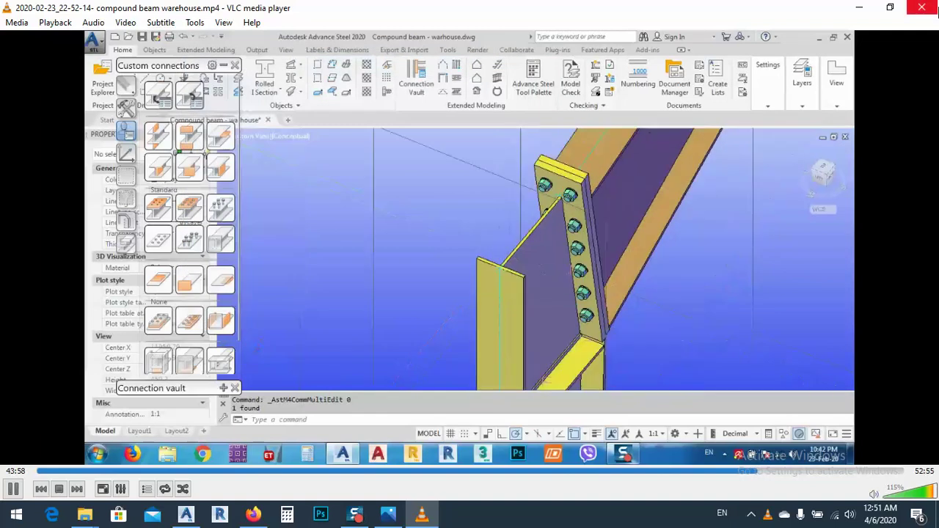
- Close VLC, clear the file selection, and close the recordings folder
click(930, 8)
click(512, 267)
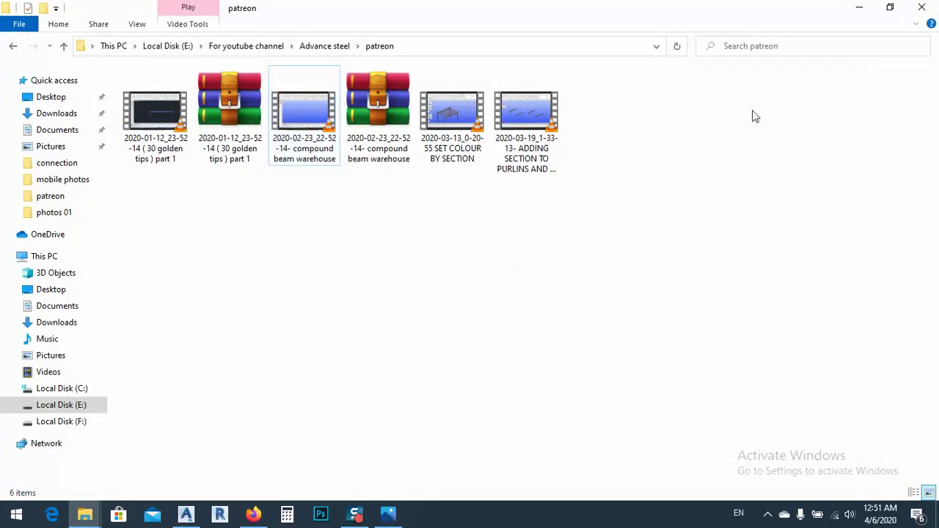
click(922, 8)
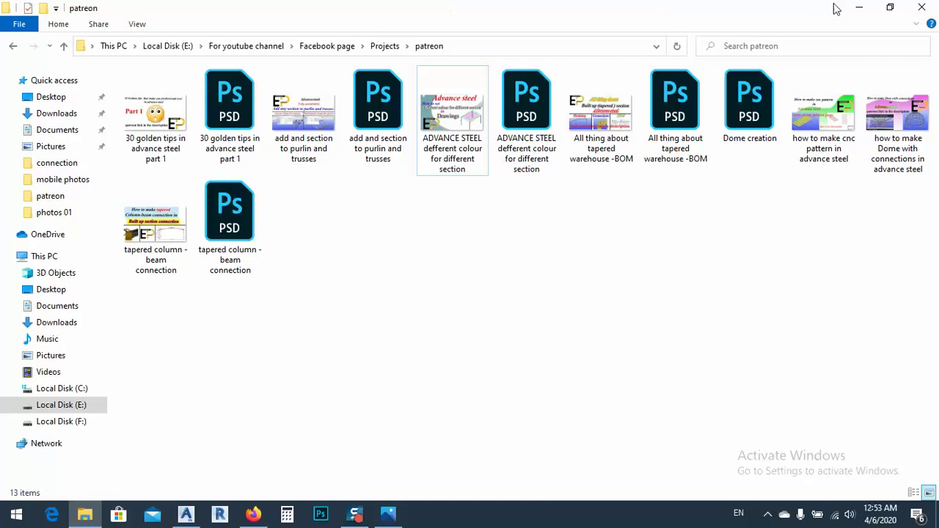
- Close the folder window to return to the shaded truss model
click(922, 8)
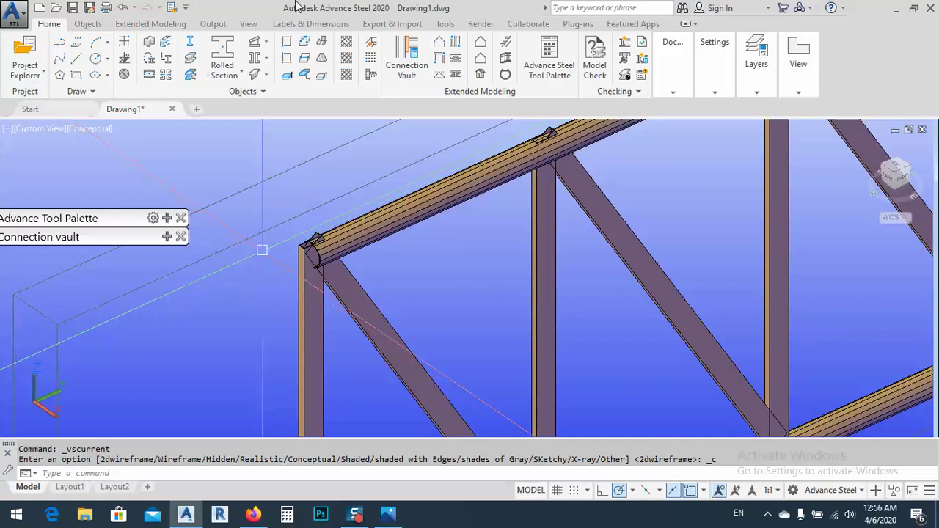
- Compute 20 × 50 = 1,000 in Calculator, then bring the Firefox Patreon post forward
click(287, 515)
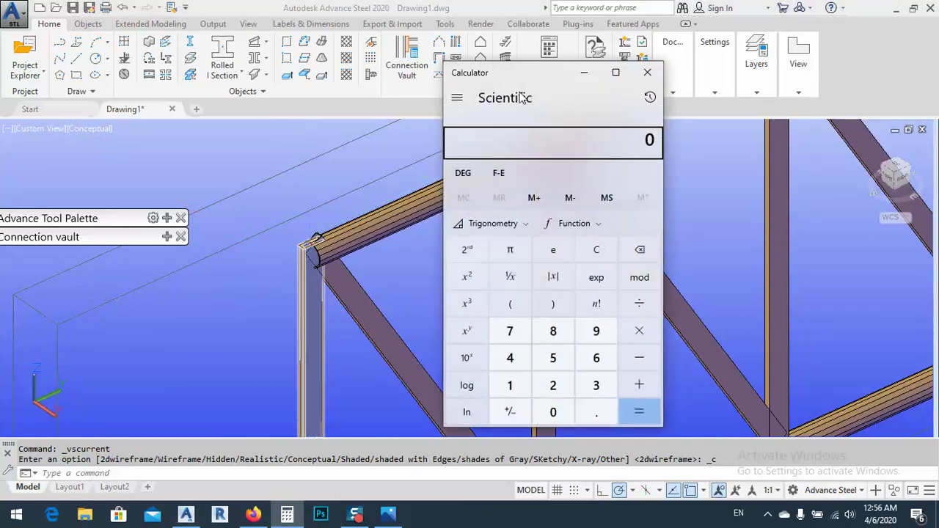
drag(441, 76, 137, 61)
text(20)
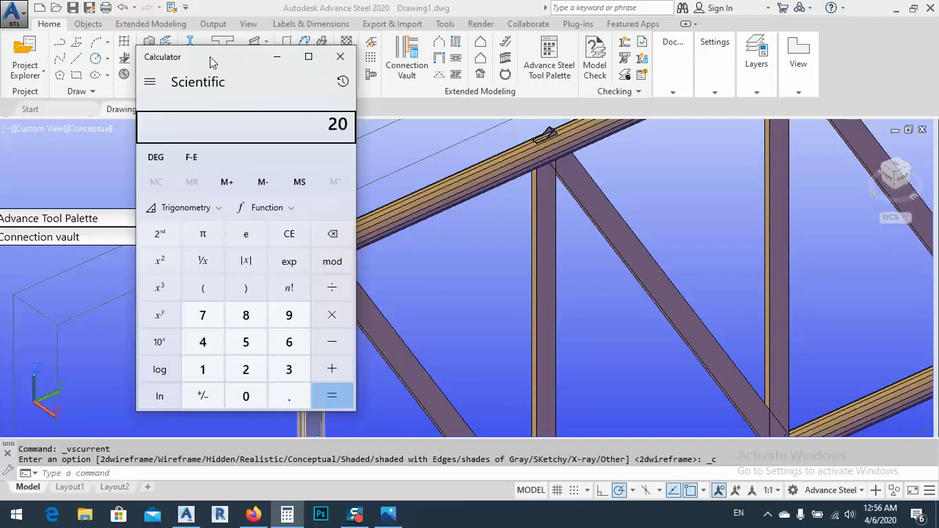
text(*50)
key(Return)
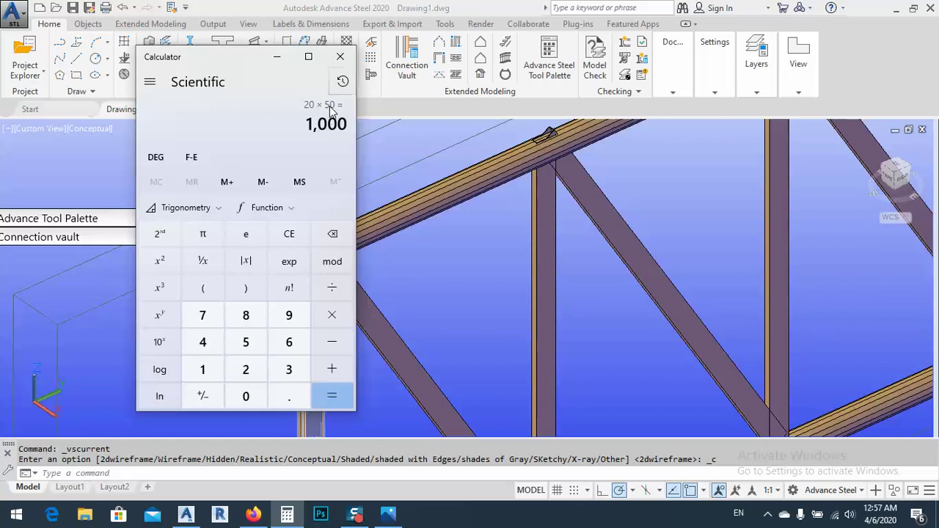
click(267, 517)
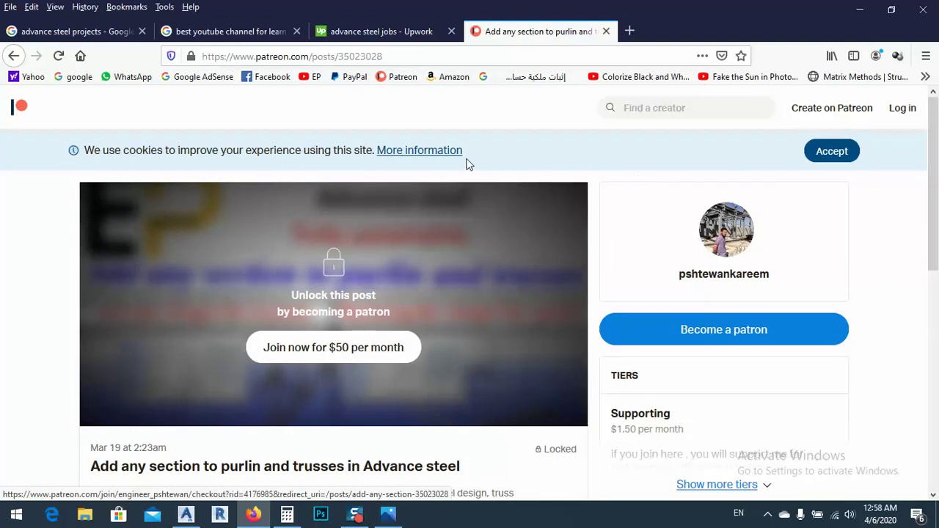
- Scroll through the Patreon post on purlin and truss sections
scroll(491, 212, down, 6)
scroll(472, 235, up, 7)
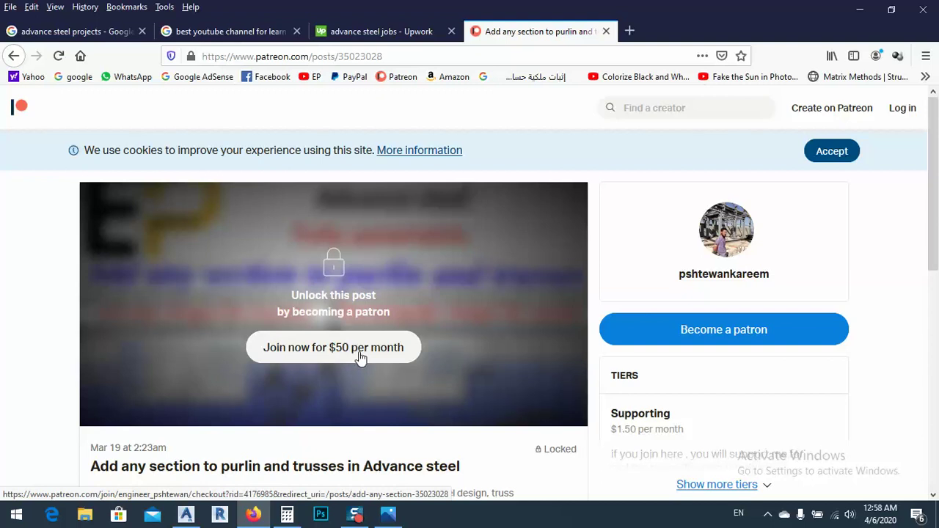
scroll(427, 293, down, 2)
scroll(424, 294, down, 6)
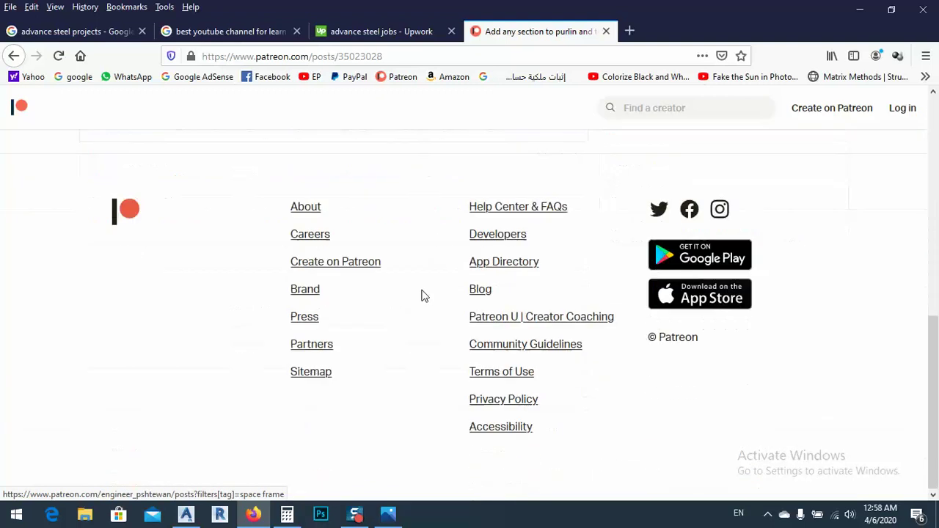
scroll(415, 289, up, 6)
scroll(404, 203, up, 3)
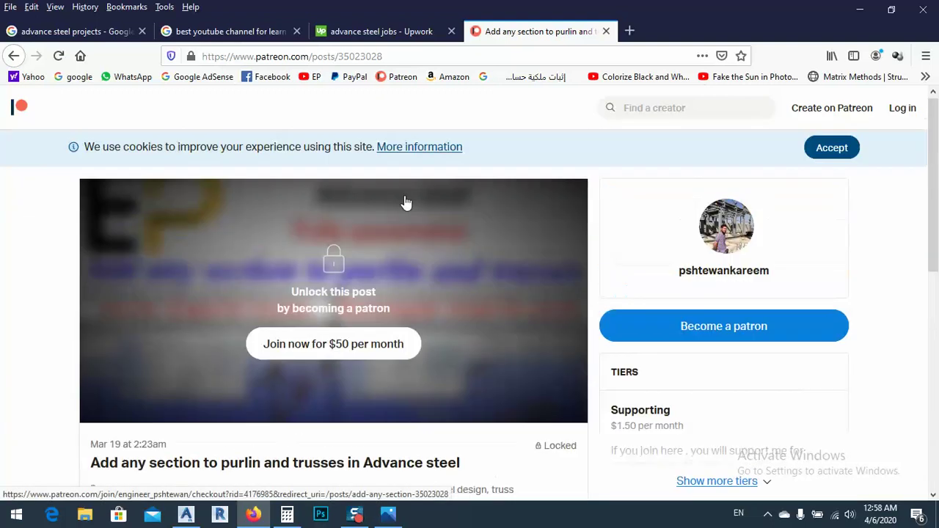
scroll(352, 316, down, 3)
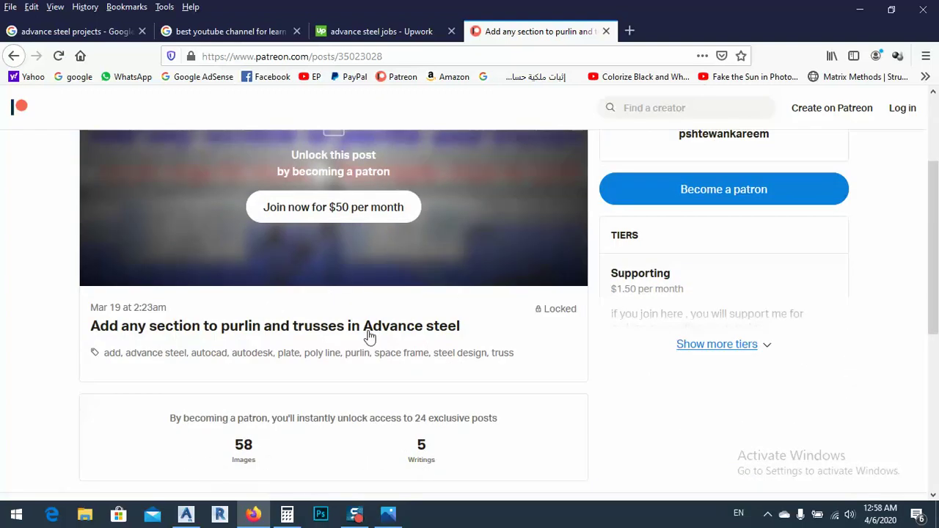
scroll(394, 306, up, 3)
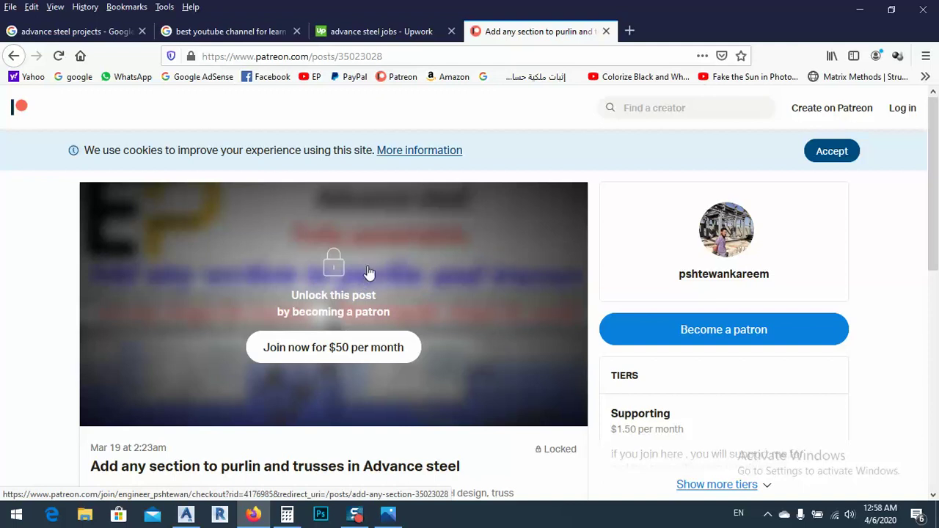
- Switch to the Upwork 'advance steel jobs' results, close the profile, and browse freelancers
click(377, 30)
scroll(360, 166, up, 2)
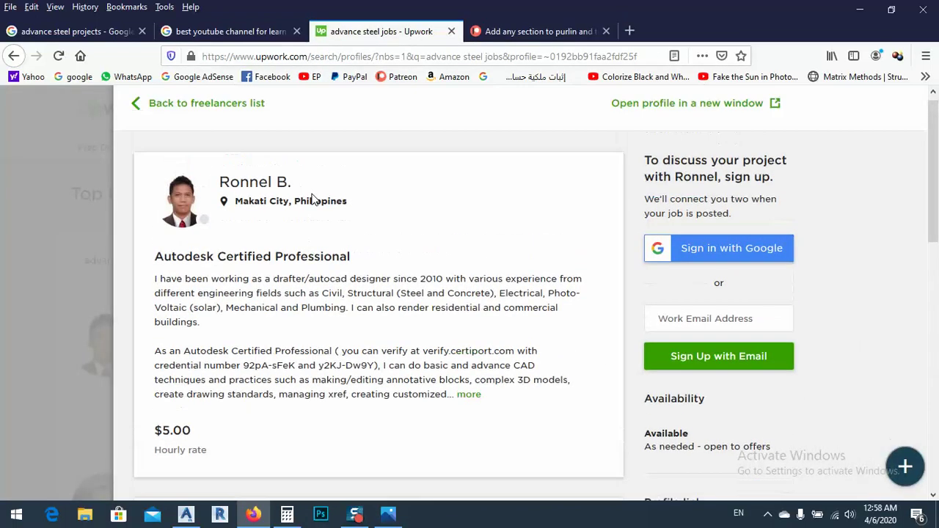
click(163, 114)
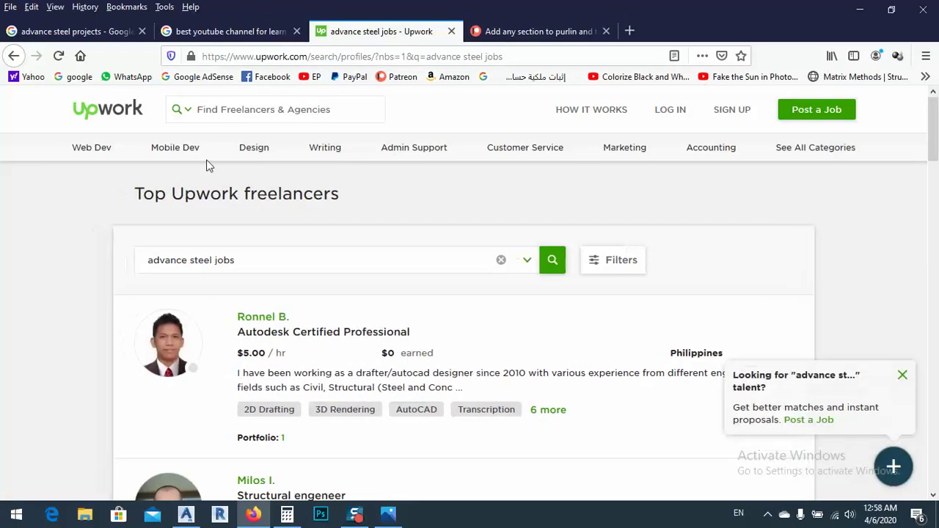
scroll(250, 244, down, 5)
scroll(256, 257, down, 12)
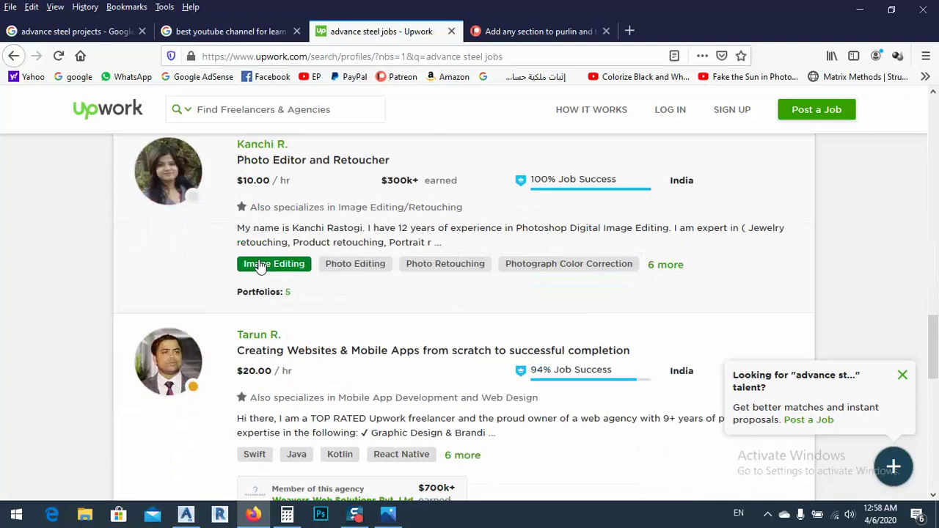
scroll(262, 266, up, 20)
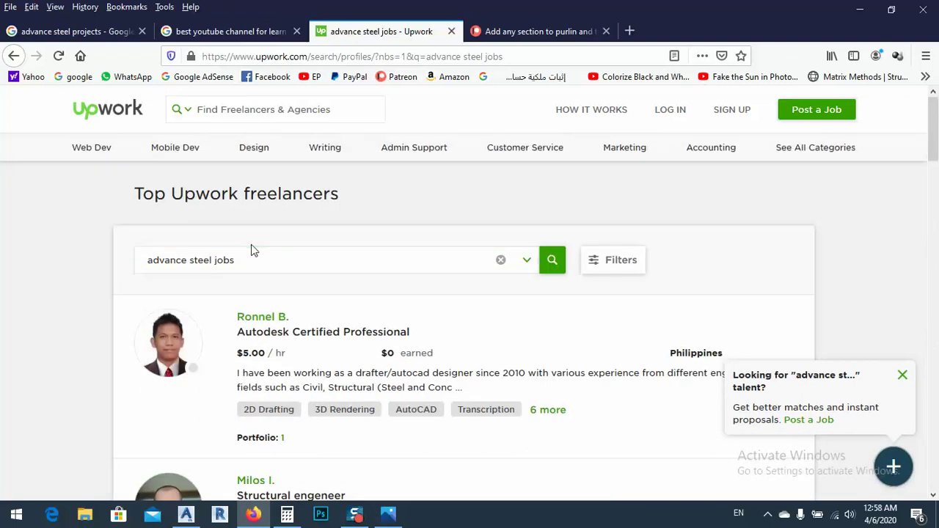
scroll(251, 247, down, 12)
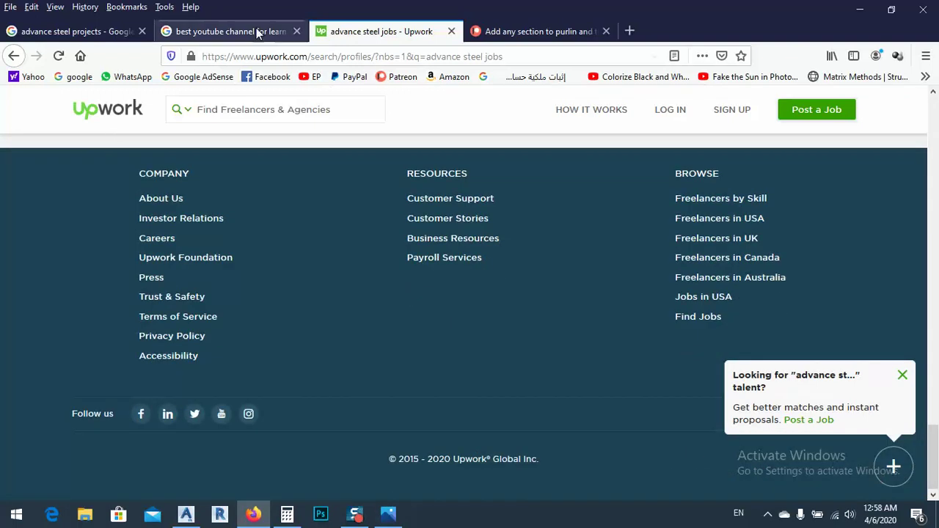
- Show Google results for 'best youtube channel for learn advance steel' without the suggestion dropdown
click(227, 30)
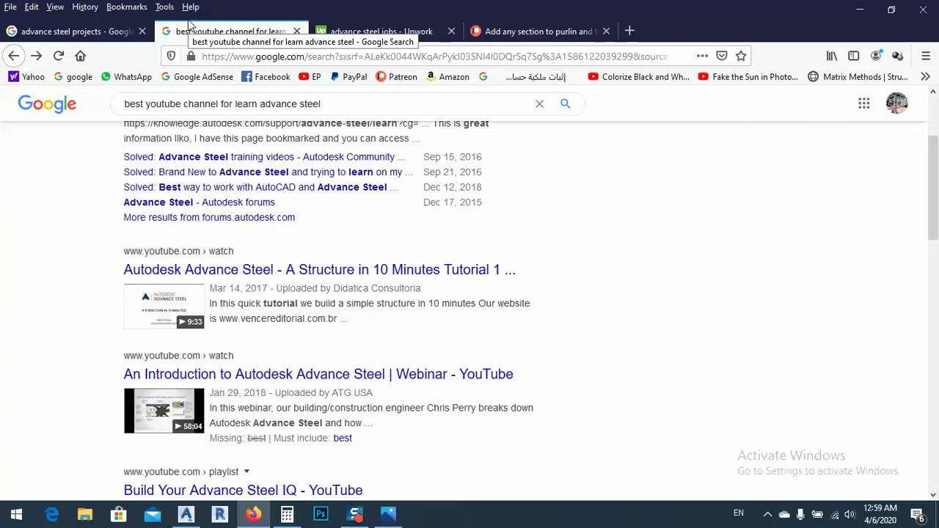
scroll(114, 224, up, 3)
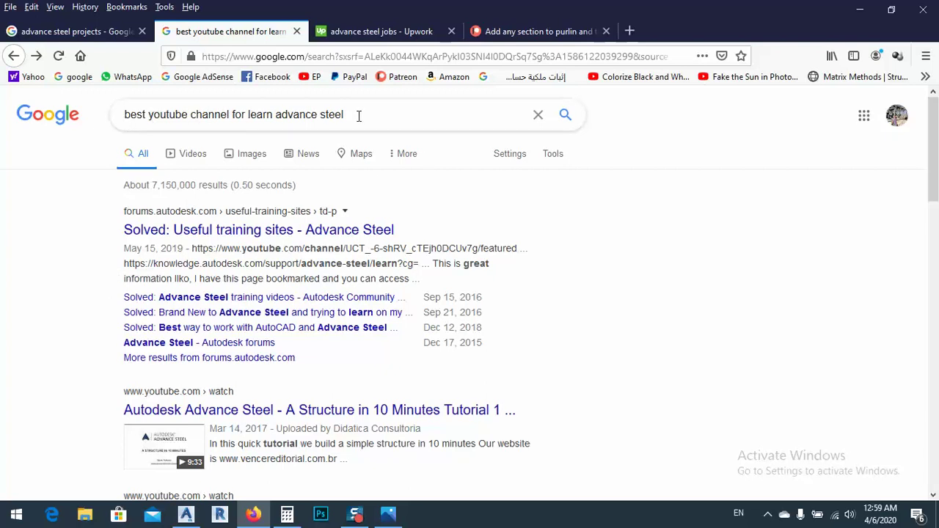
drag(358, 110, 111, 125)
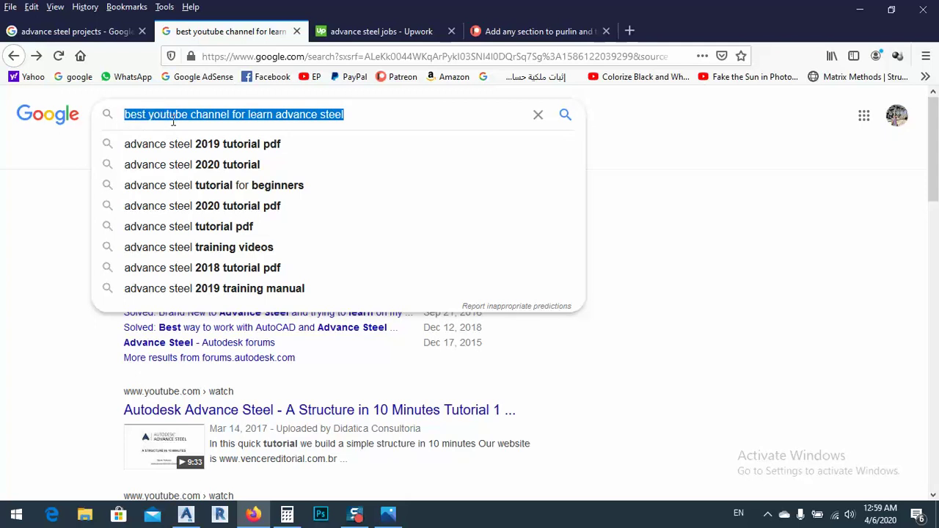
click(6, 211)
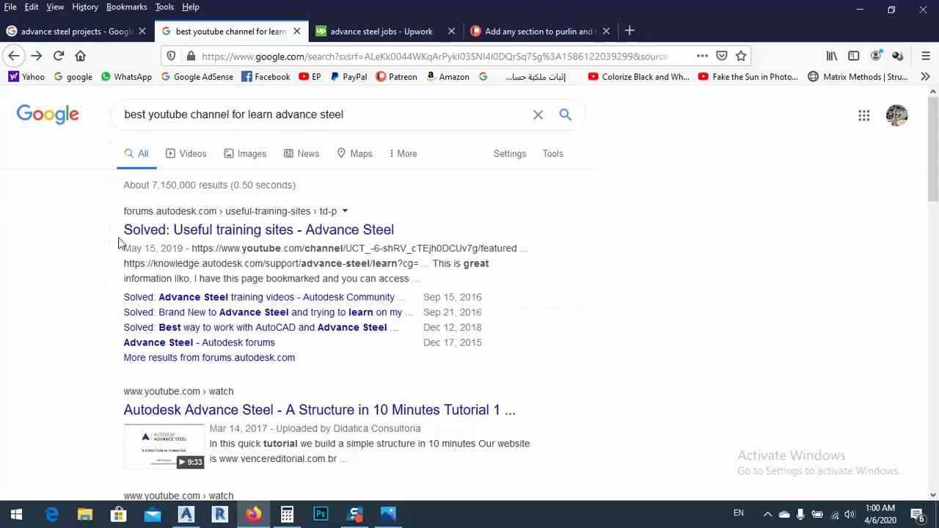
- Open the Autodesk forum thread 'Useful training sites' and follow one of its YouTube channel links
click(166, 232)
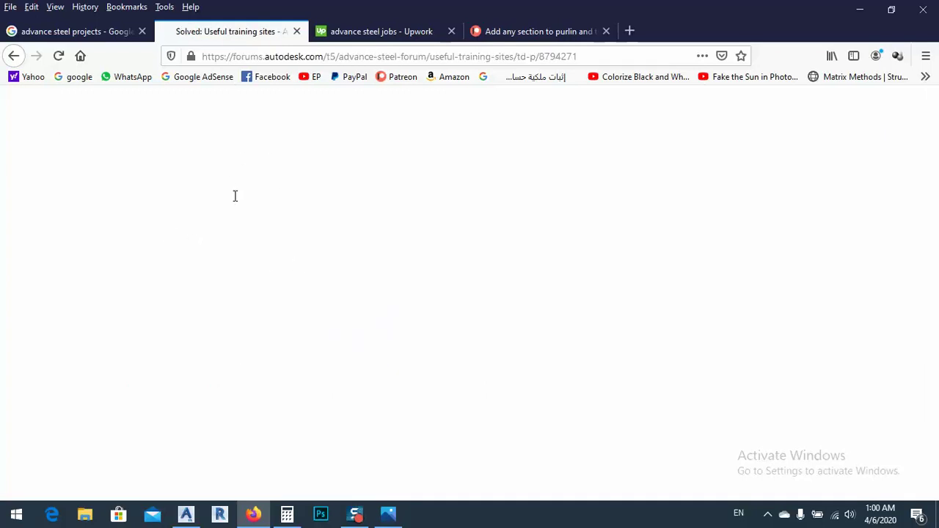
scroll(220, 243, down, 8)
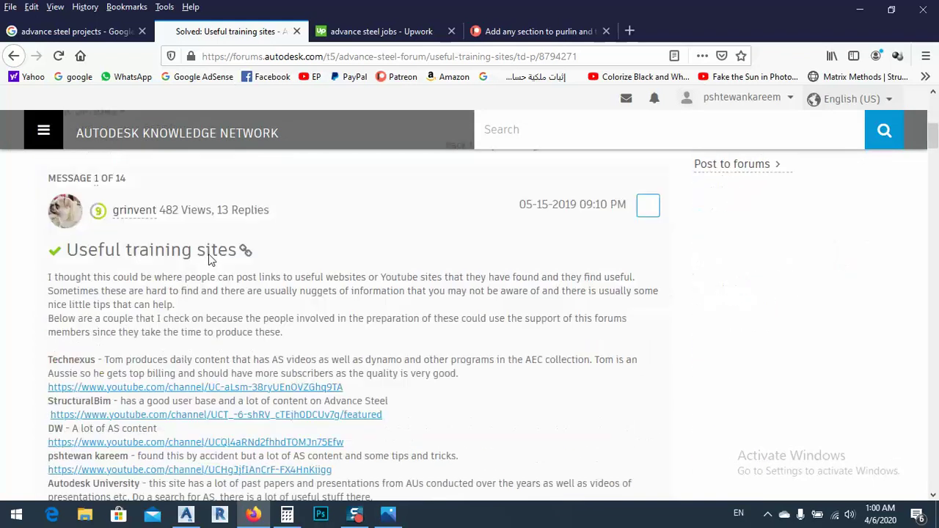
scroll(204, 255, down, 1)
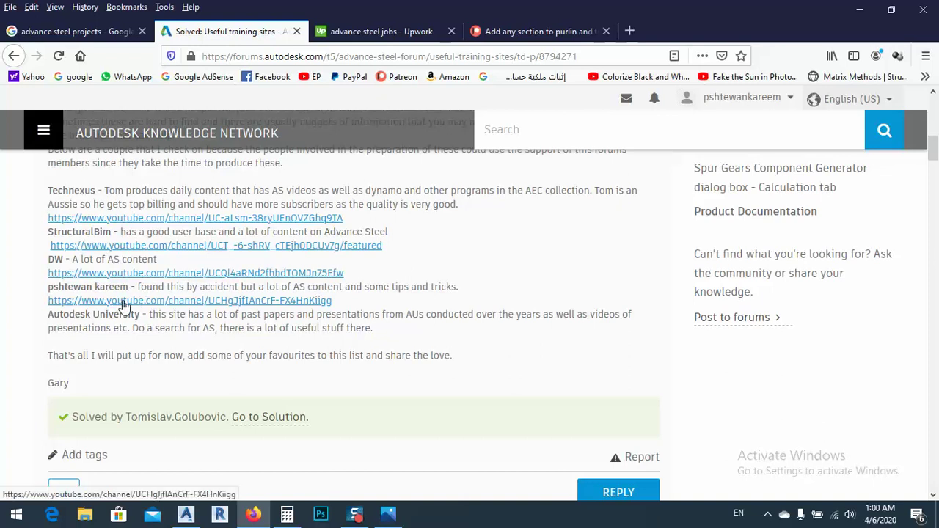
click(123, 307)
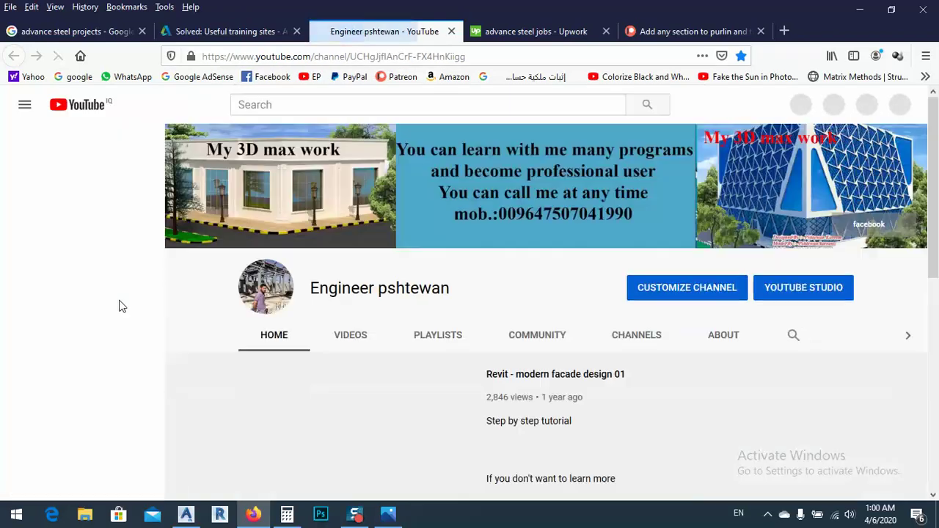
- Show the channel's uploaded videos, then its playlists
scroll(224, 286, down, 7)
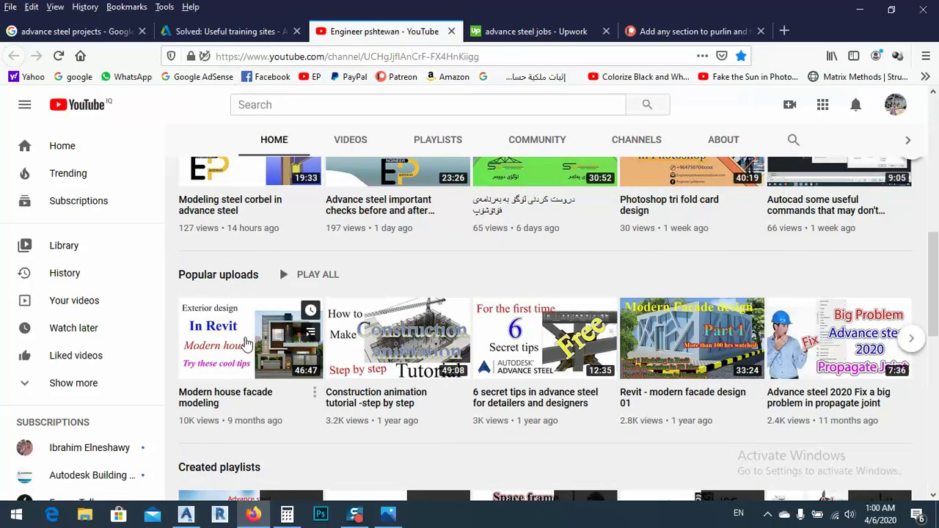
scroll(355, 317, up, 7)
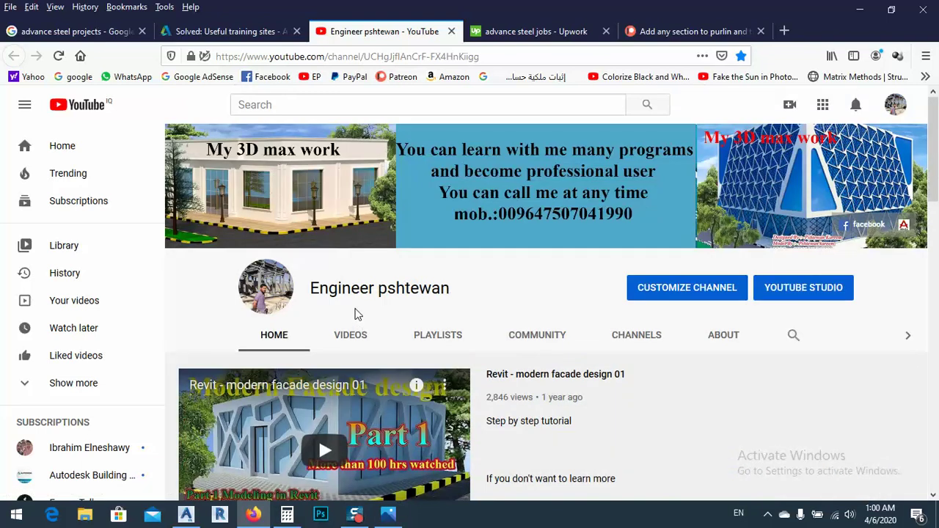
click(355, 339)
click(453, 335)
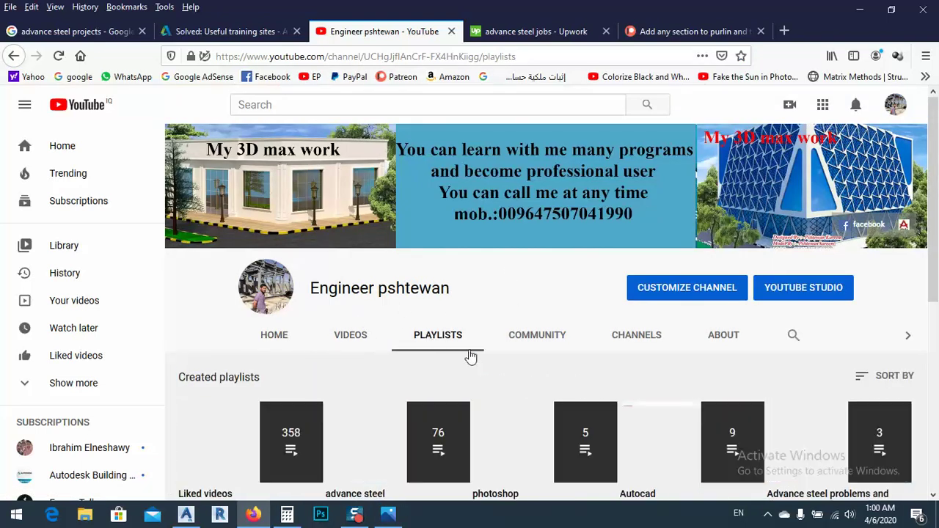
- Browse the playlists grid, including advance steel, Autocad, photoshop and 3D max learning
scroll(516, 258, down, 1)
scroll(516, 257, down, 1)
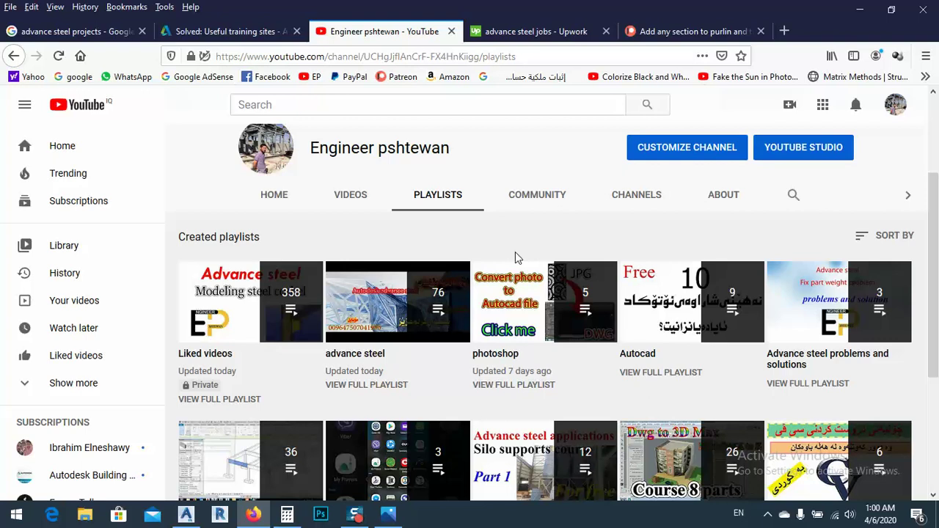
scroll(360, 256, down, 1)
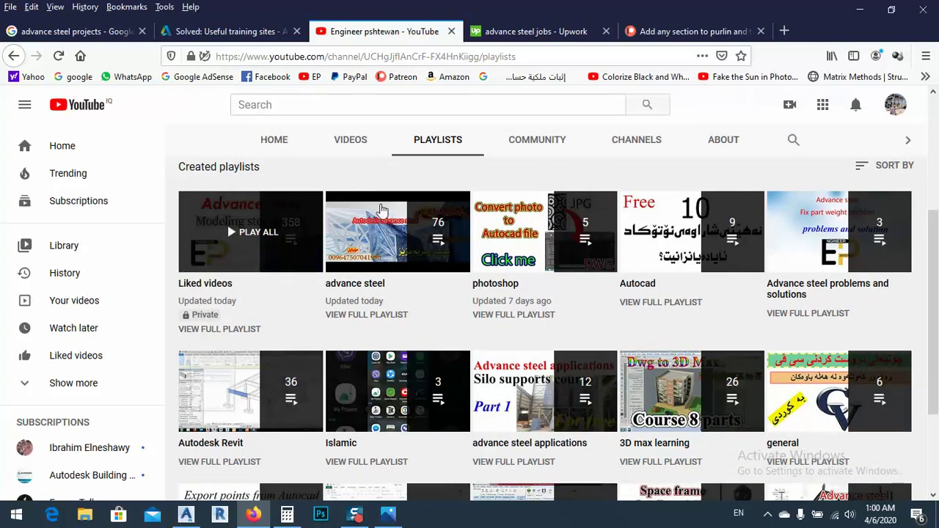
scroll(763, 261, down, 2)
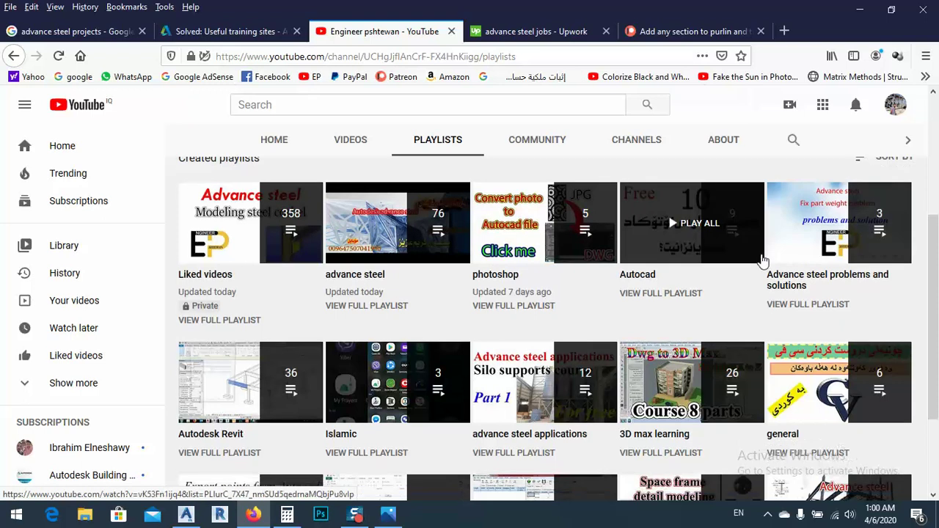
scroll(761, 263, down, 2)
scroll(760, 265, up, 5)
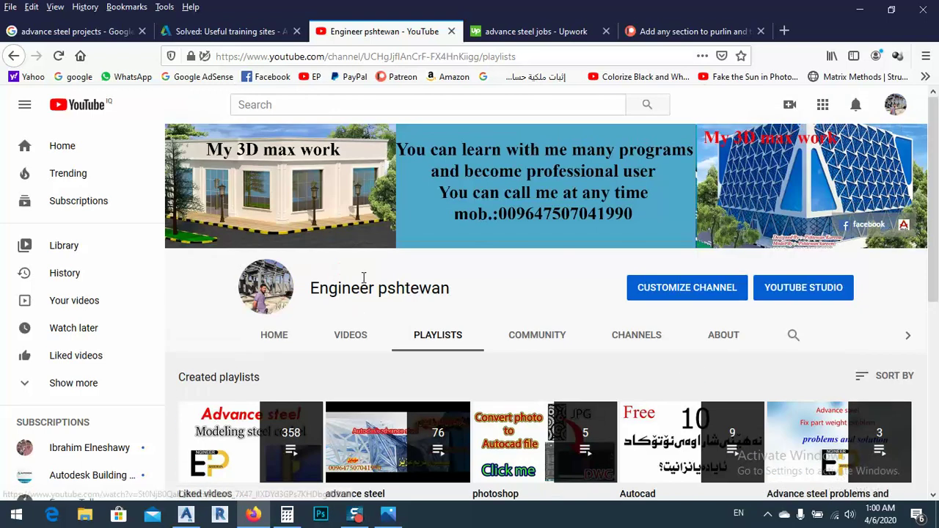
scroll(357, 308, down, 2)
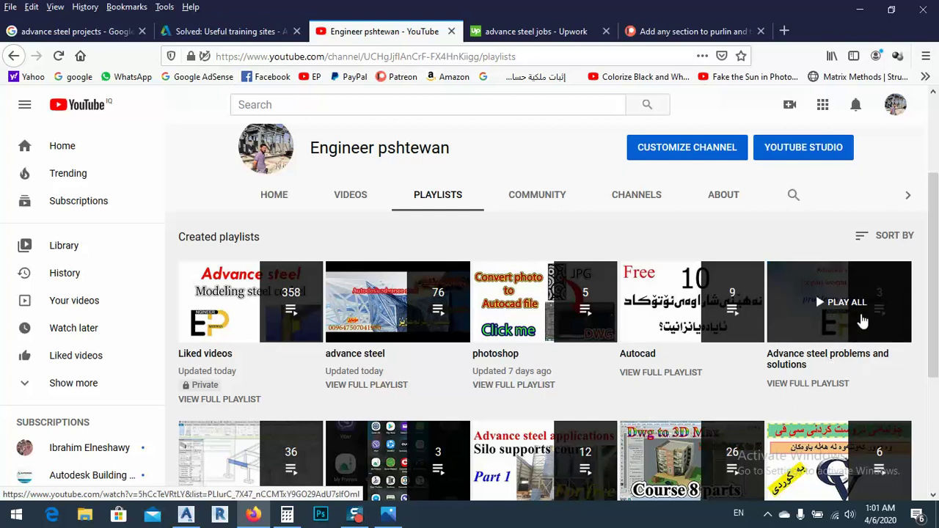
scroll(866, 316, down, 3)
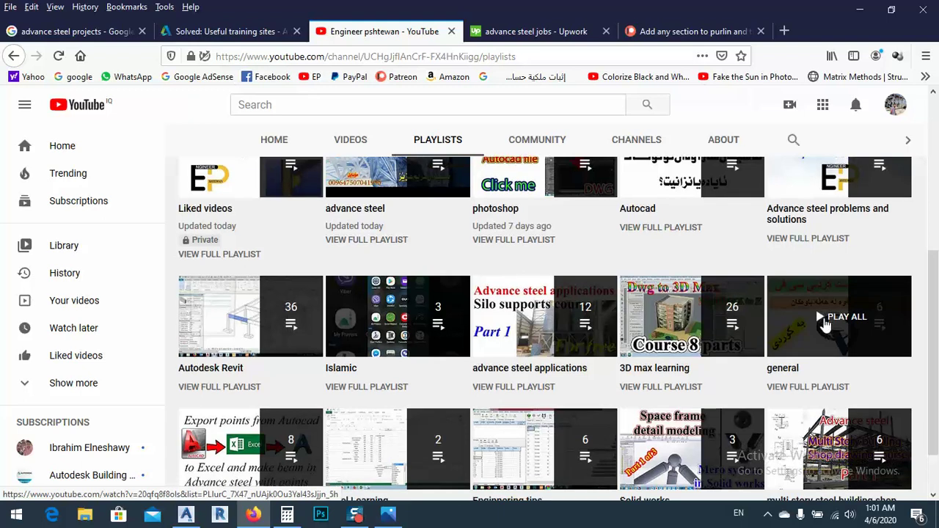
scroll(823, 320, down, 2)
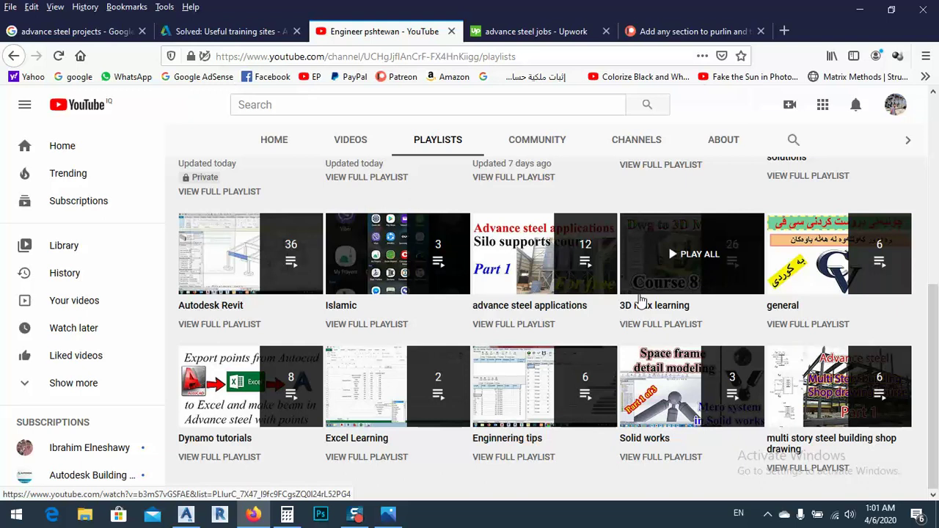
scroll(596, 336, up, 5)
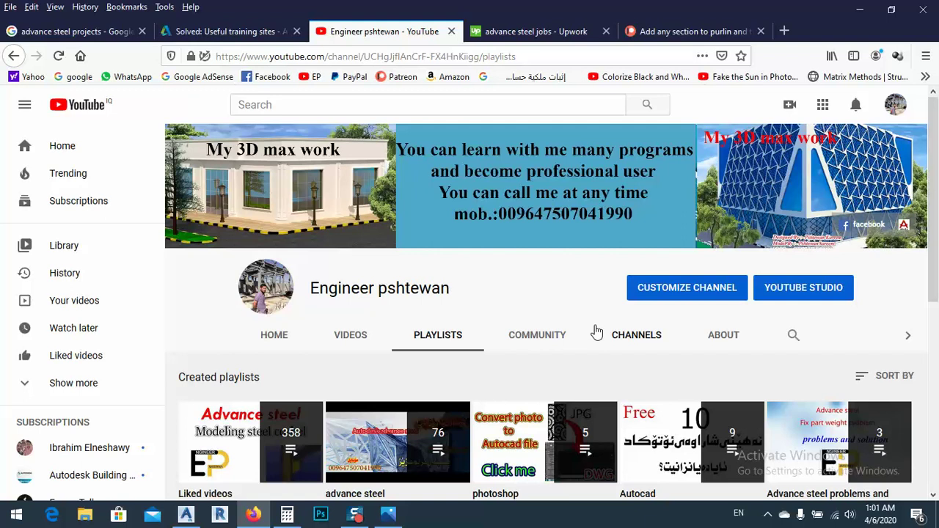
- Close Firefox and Calculator to return to the truss in Advance Steel
click(914, 9)
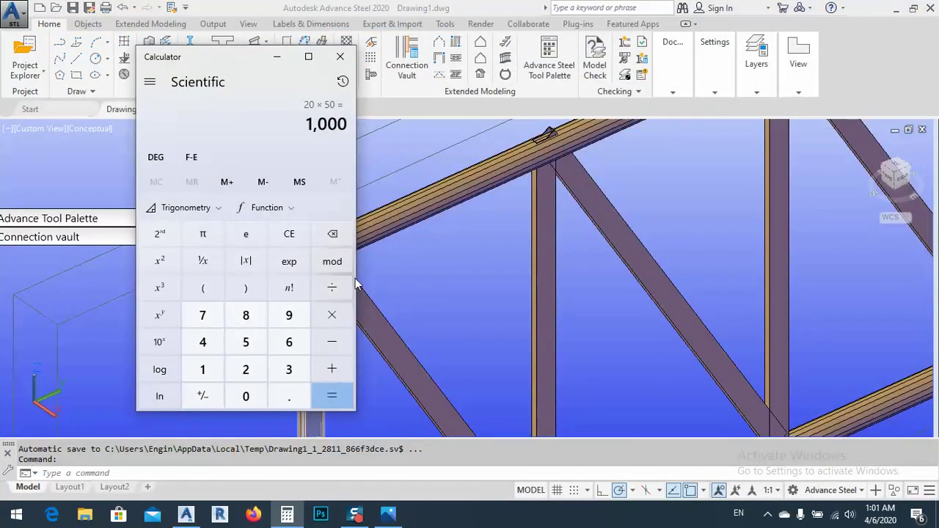
click(342, 57)
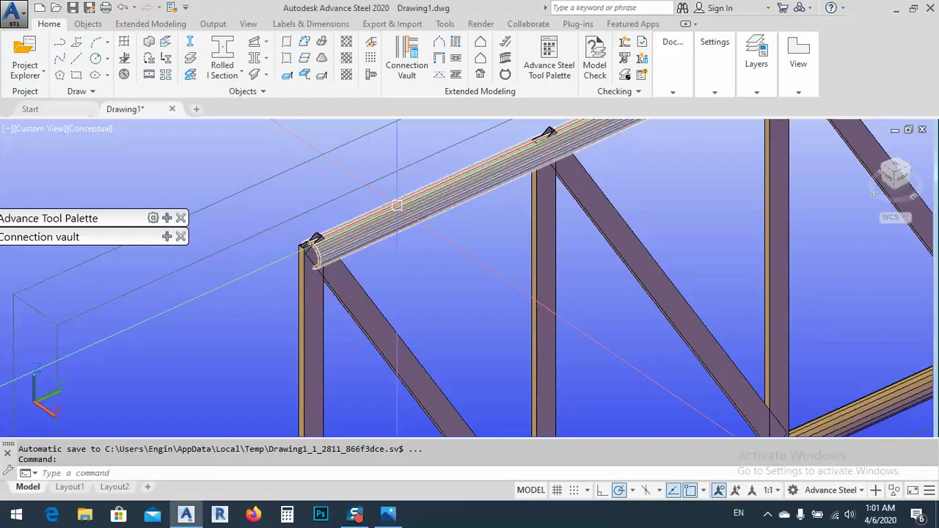
mouse_move(396, 205)
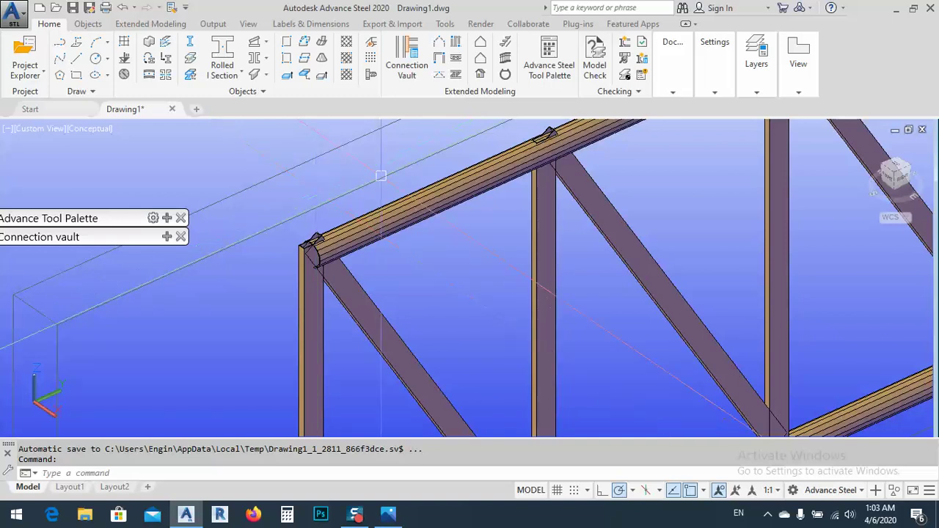
- Orbit, zoom and pan to frame the full truss with its tube chords and web members
shift+middle_drag(315, 190, 407, 233)
scroll(407, 233, down, 5)
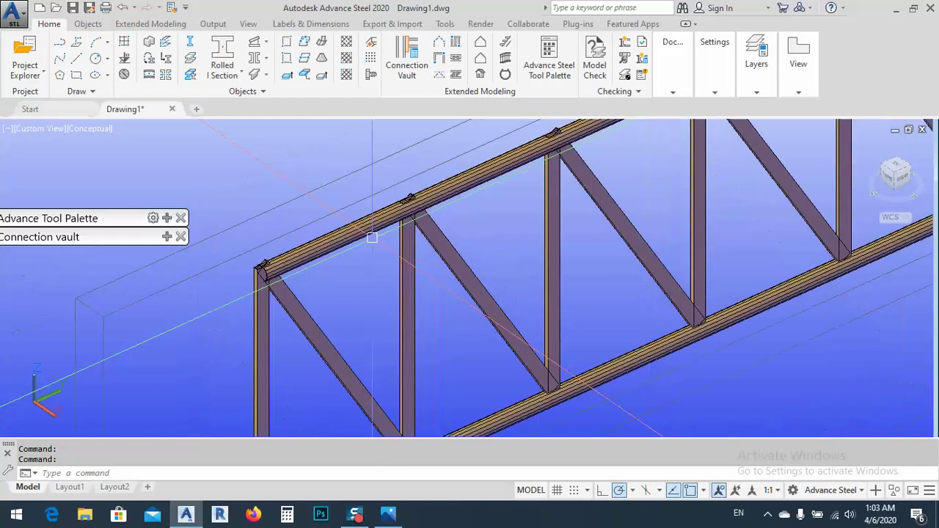
scroll(572, 272, up, 2)
middle_drag(572, 273, 475, 272)
scroll(475, 273, down, 3)
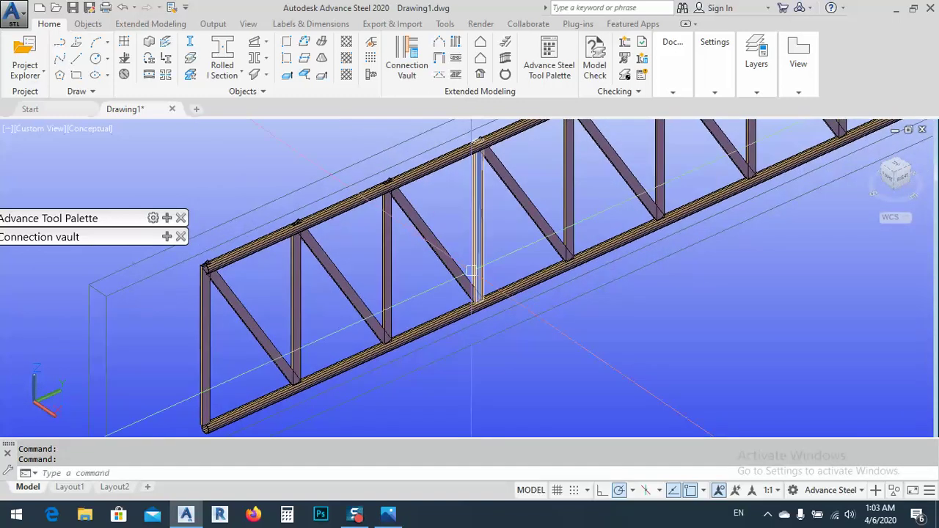